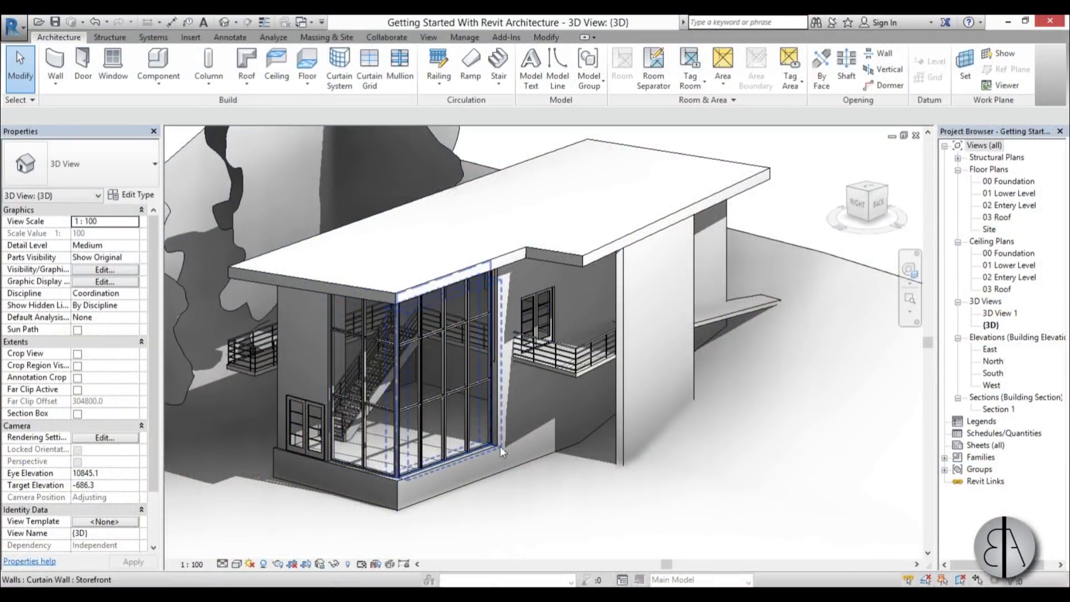
# - Browse the Load Family dialog to the US Metric Structural Columns > Steel folder
pyautogui.scroll(5, 335, 456)
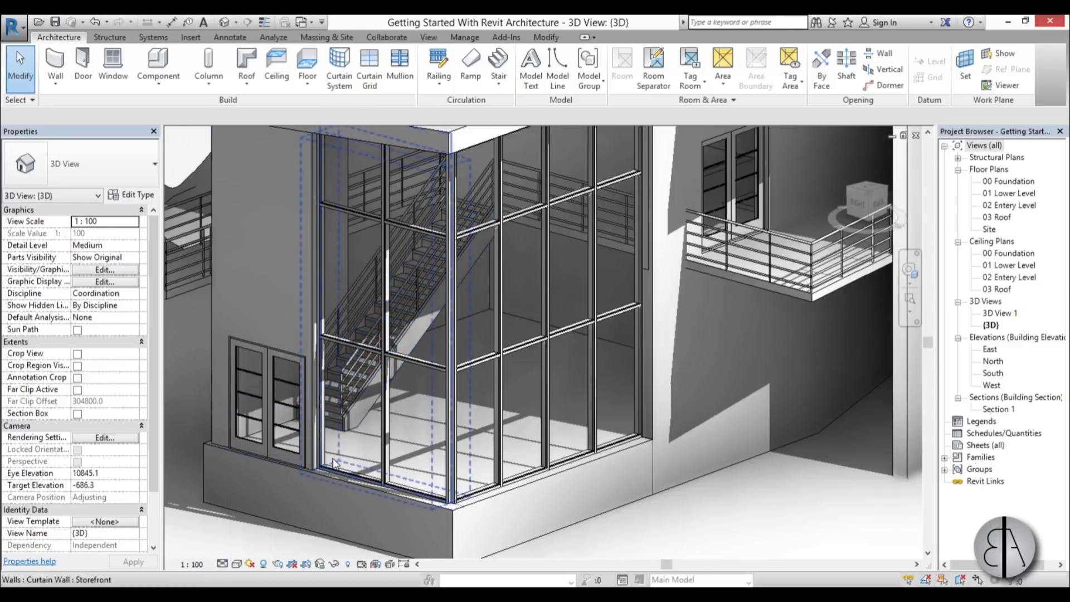
pyautogui.scroll(-5, 335, 473)
pyautogui.scroll(3, 511, 259)
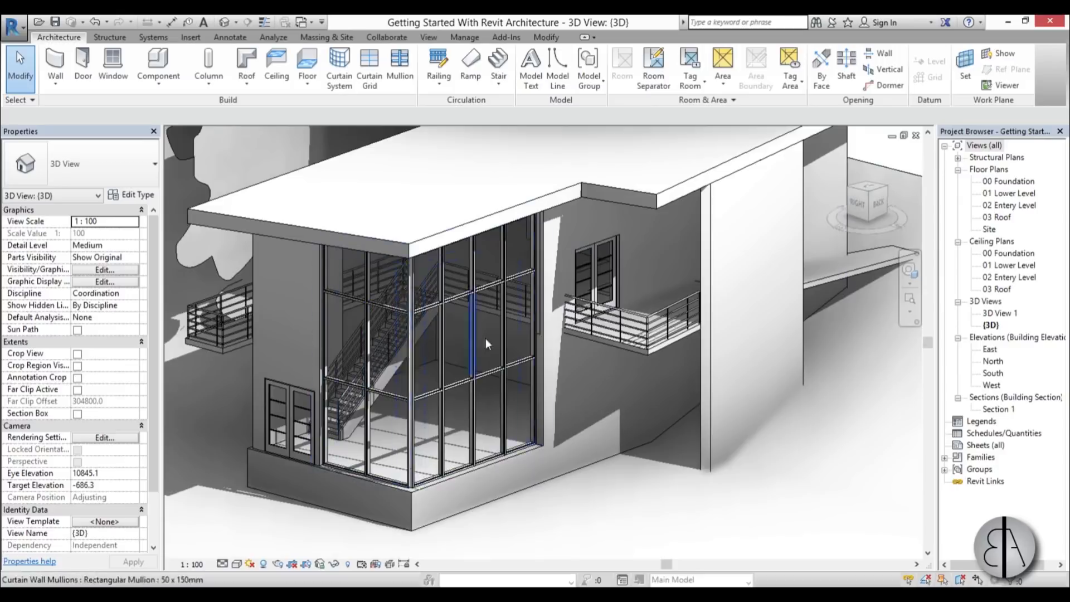
pyautogui.keyDown('shift'); pyautogui.moveTo(570, 355); pyautogui.dragTo(551, 389, button='middle'); pyautogui.keyUp('shift')
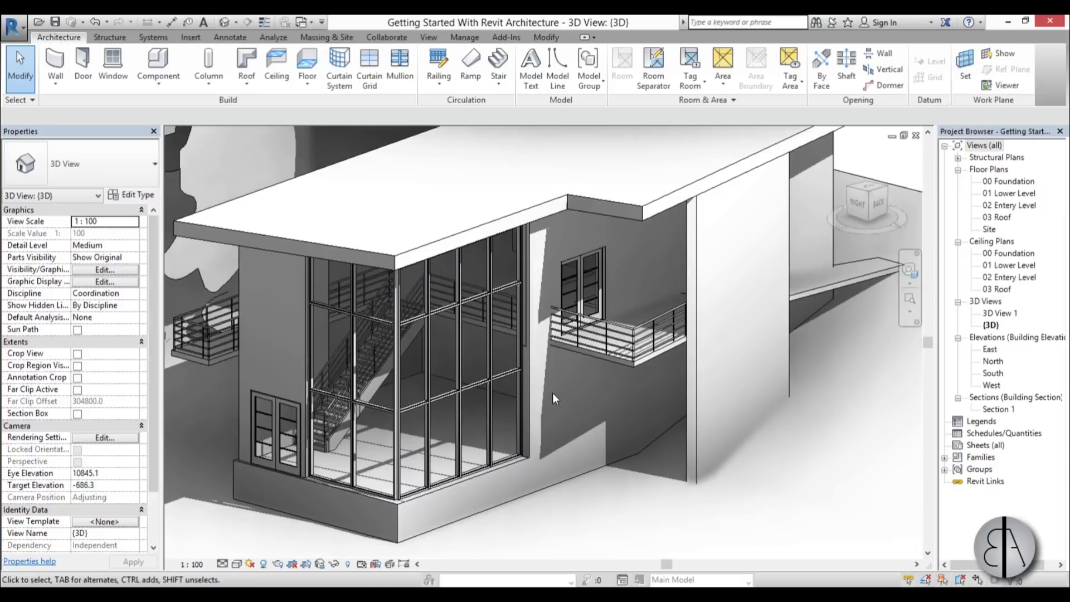
pyautogui.click(192, 39)
pyautogui.click(431, 83)
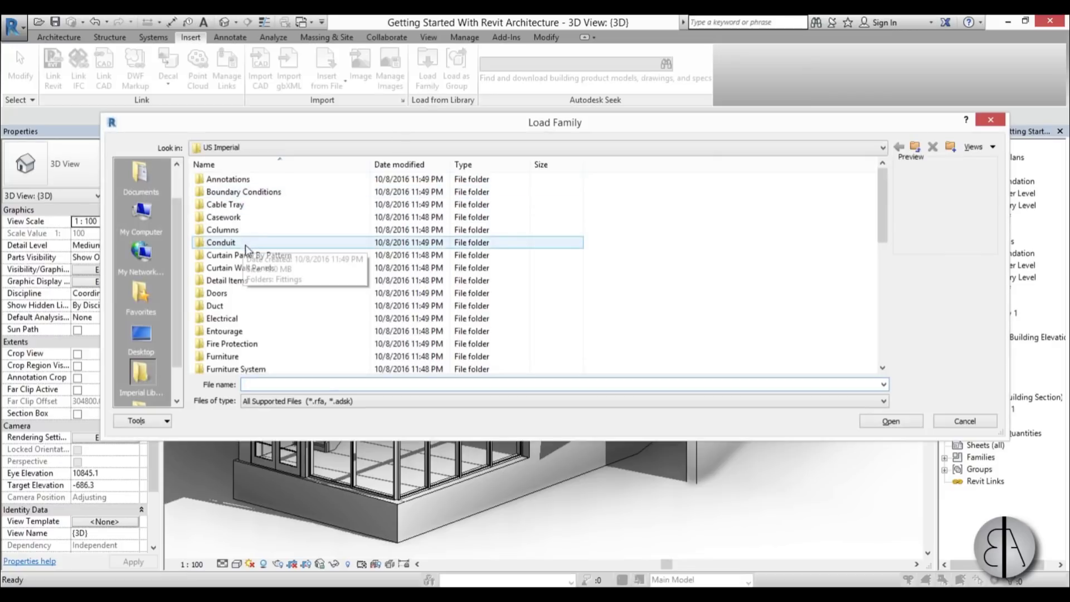
pyautogui.click(917, 147)
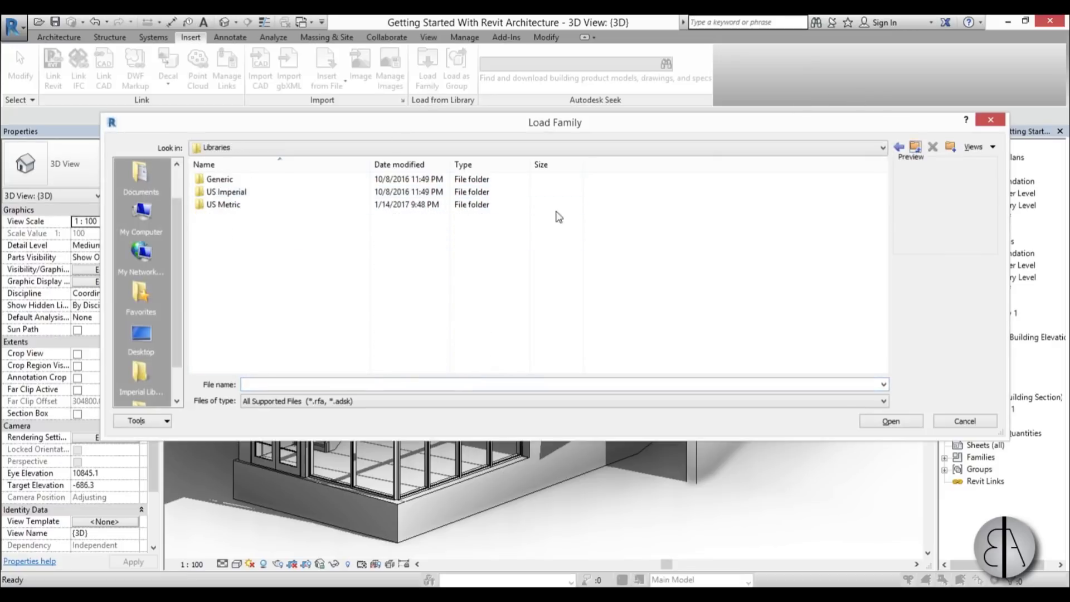
pyautogui.doubleClick(235, 207)
pyautogui.scroll(-1, 262, 231)
pyautogui.scroll(-7, 261, 233)
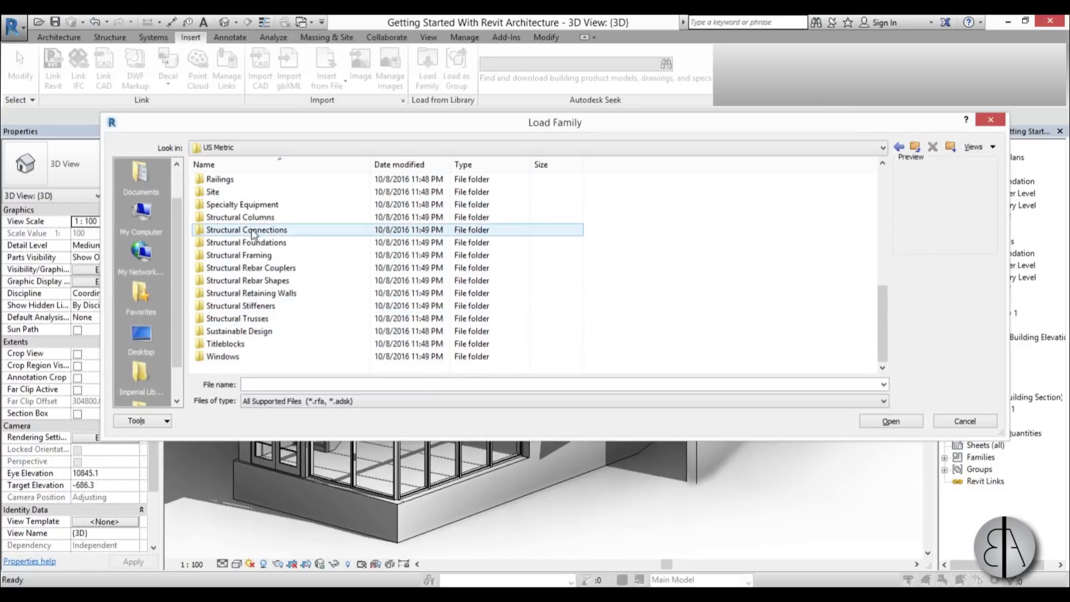
pyautogui.doubleClick(242, 222)
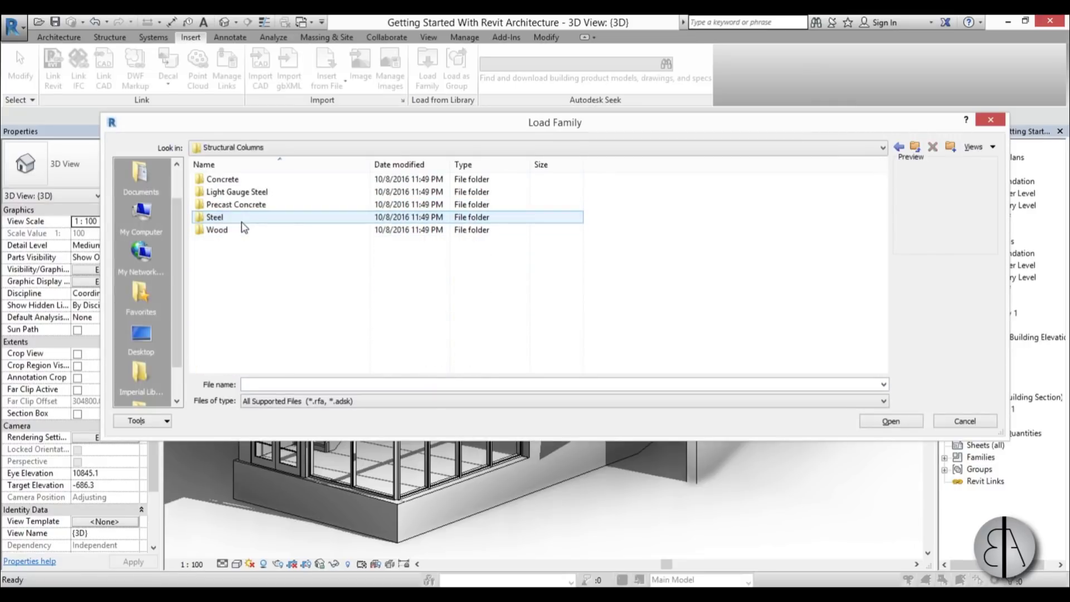
pyautogui.doubleClick(243, 222)
# - Load the RHS-Rectangular Hollow Section-Column family with its 50x30x4RHS type
pyautogui.scroll(-1, 244, 229)
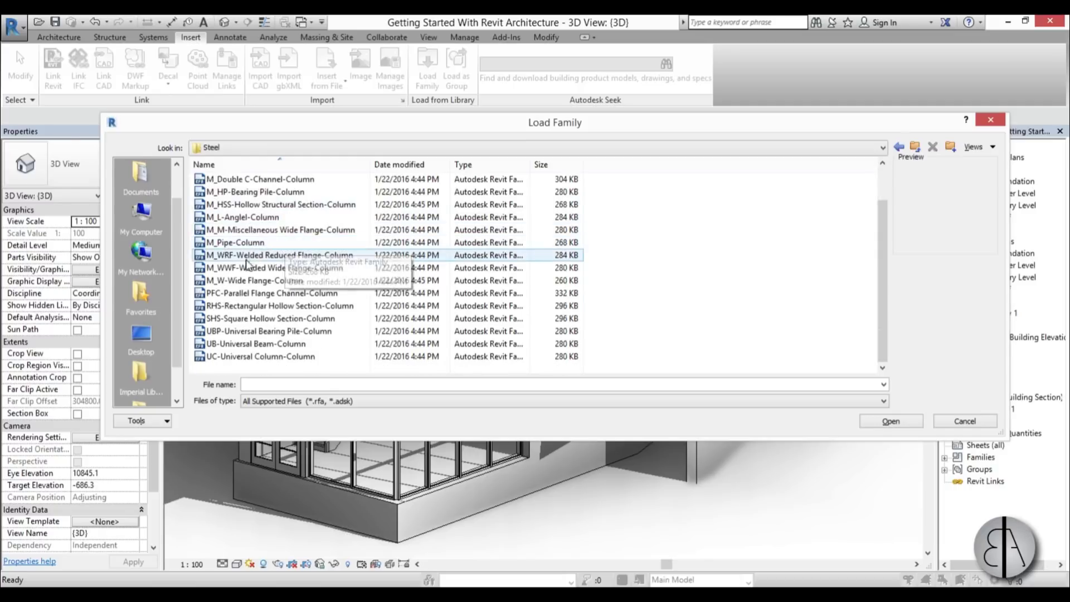
pyautogui.click(227, 307)
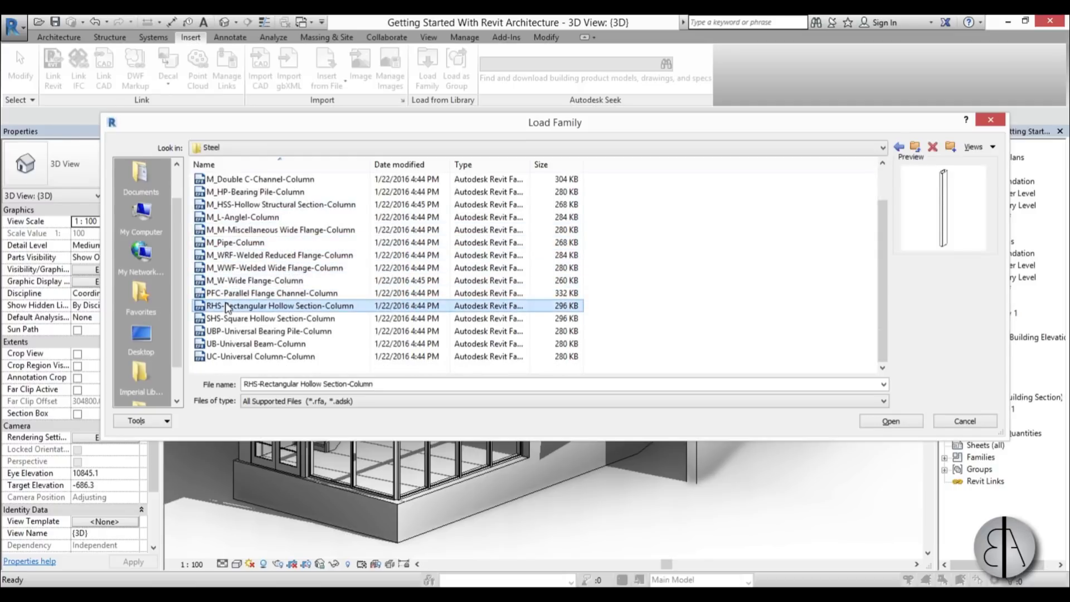
pyautogui.click(890, 422)
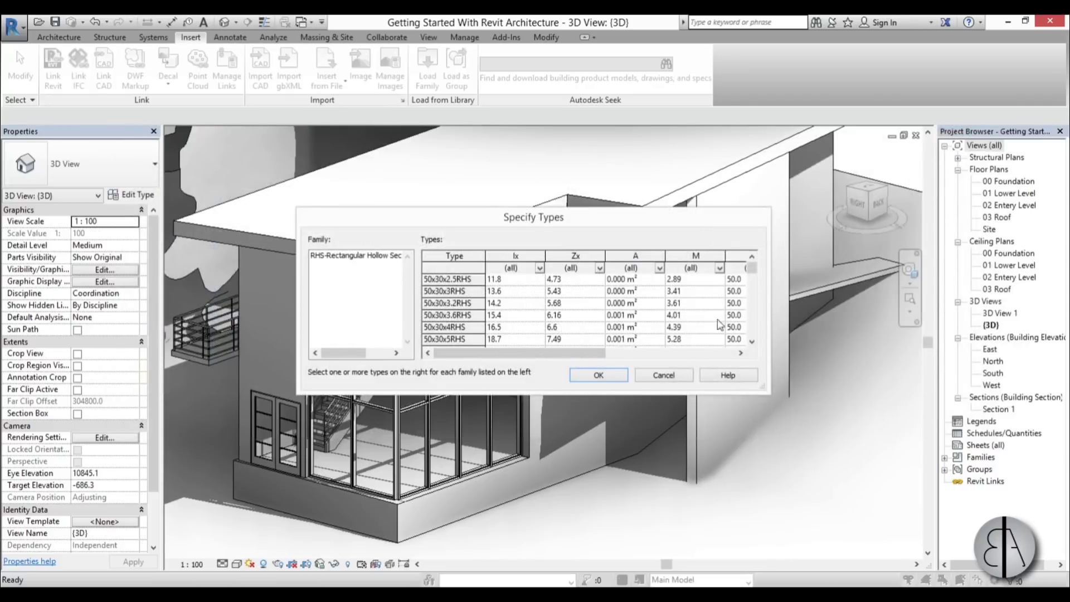
pyautogui.click(436, 328)
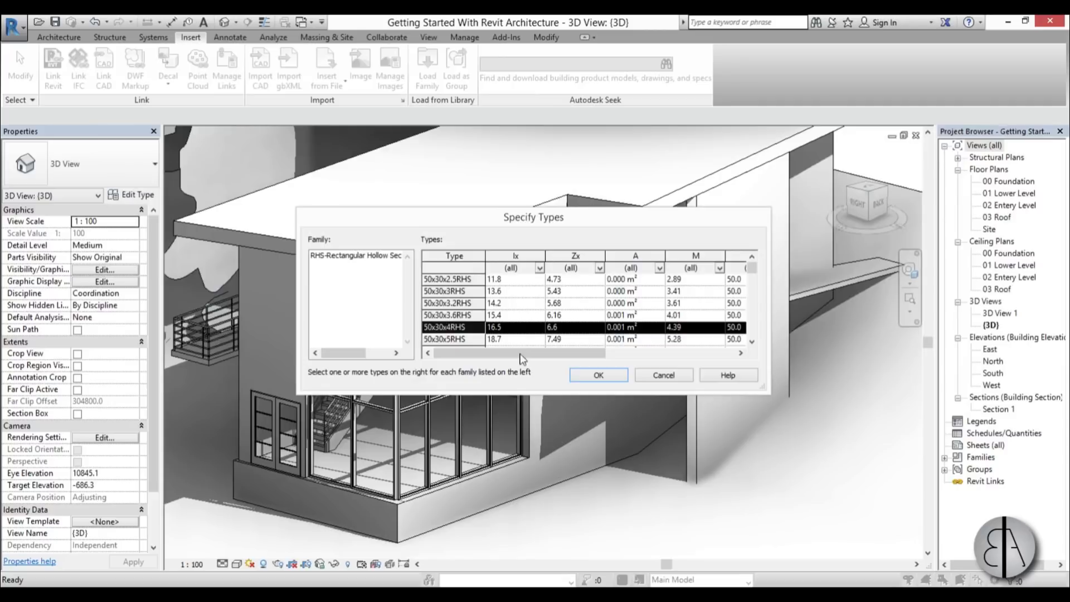
pyautogui.click(598, 376)
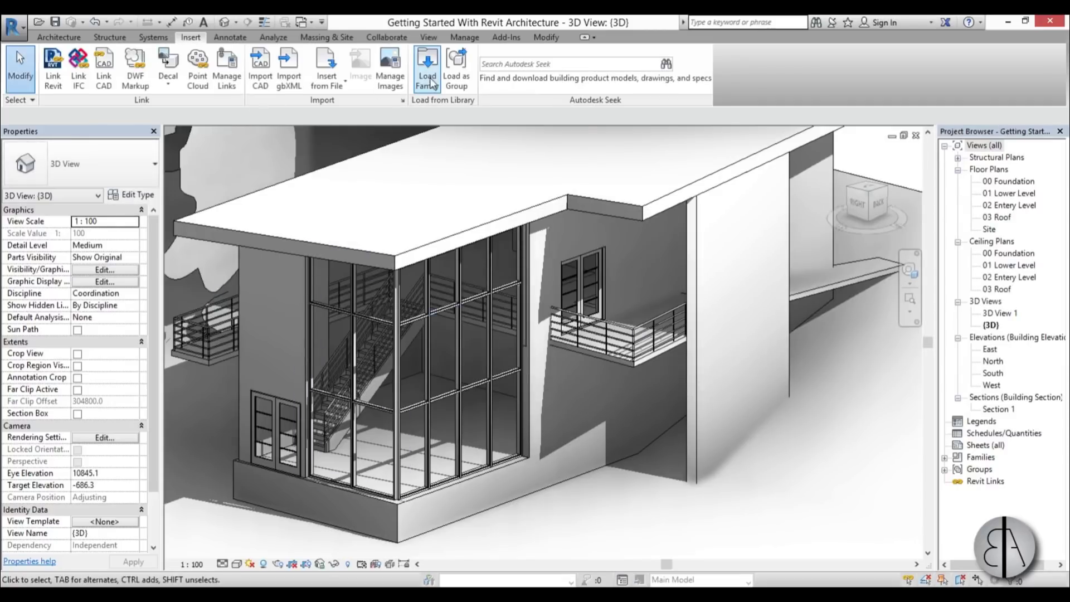
# - Load the M_Round Bar family from US Metric > Structural Framing > Steel
pyautogui.click(432, 84)
pyautogui.click(915, 147)
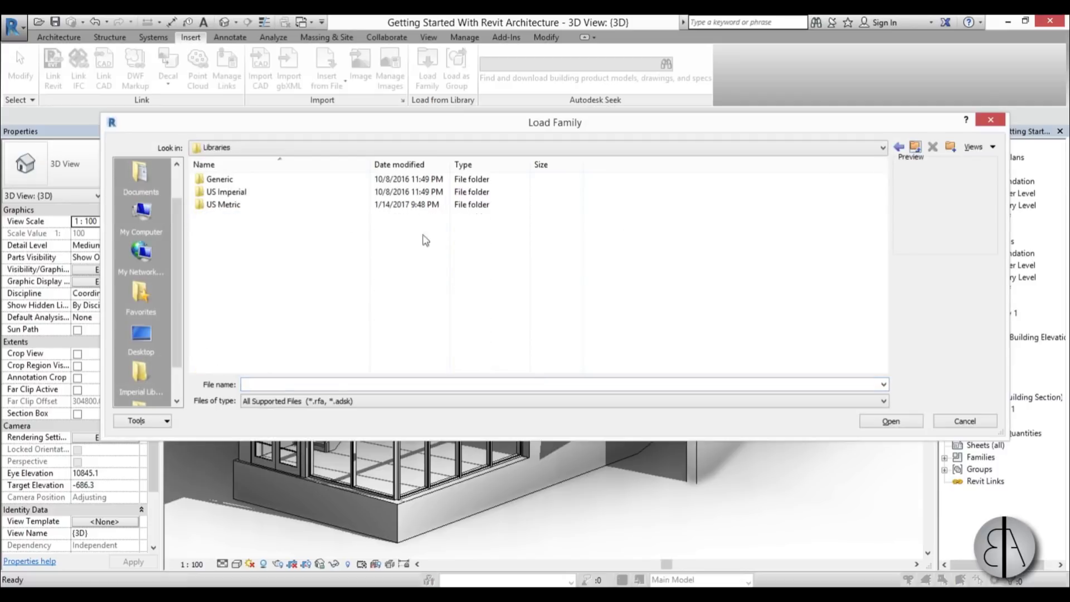
pyautogui.doubleClick(256, 208)
pyautogui.scroll(-7, 315, 289)
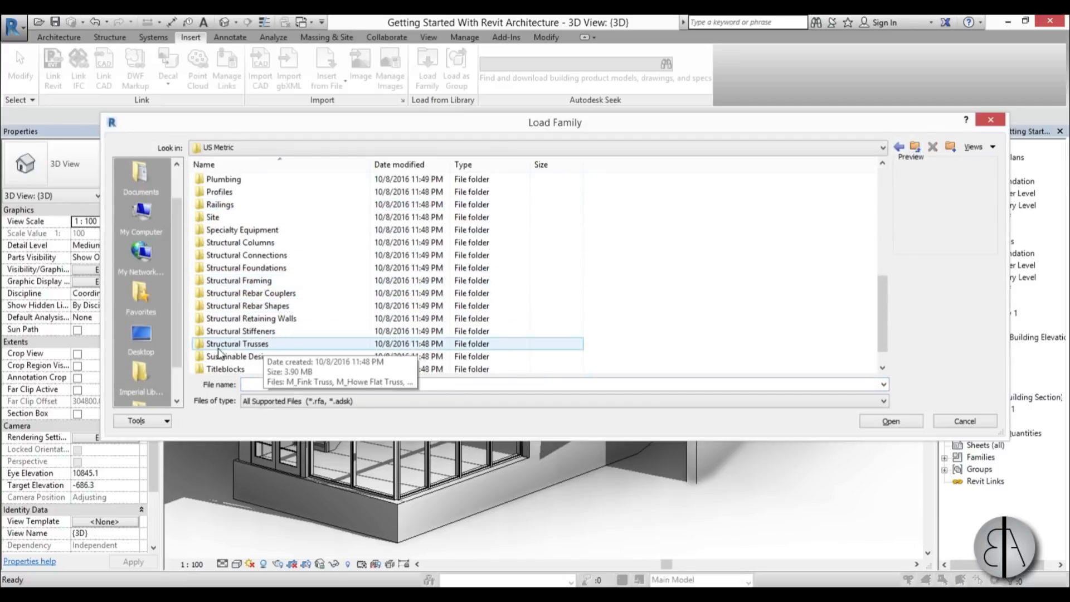
pyautogui.doubleClick(272, 280)
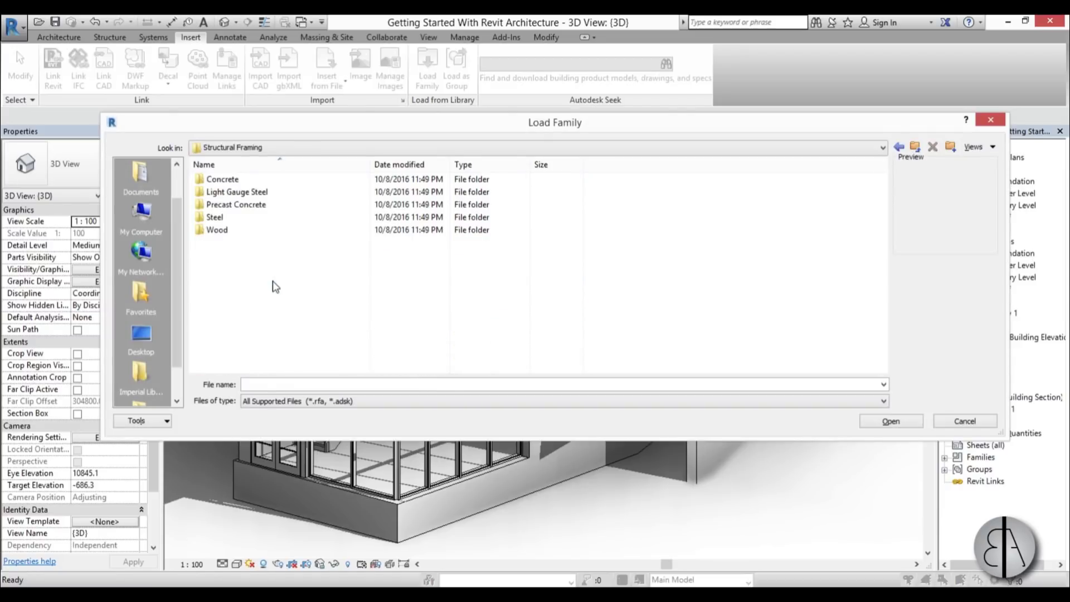
pyautogui.doubleClick(251, 219)
pyautogui.scroll(-3, 302, 229)
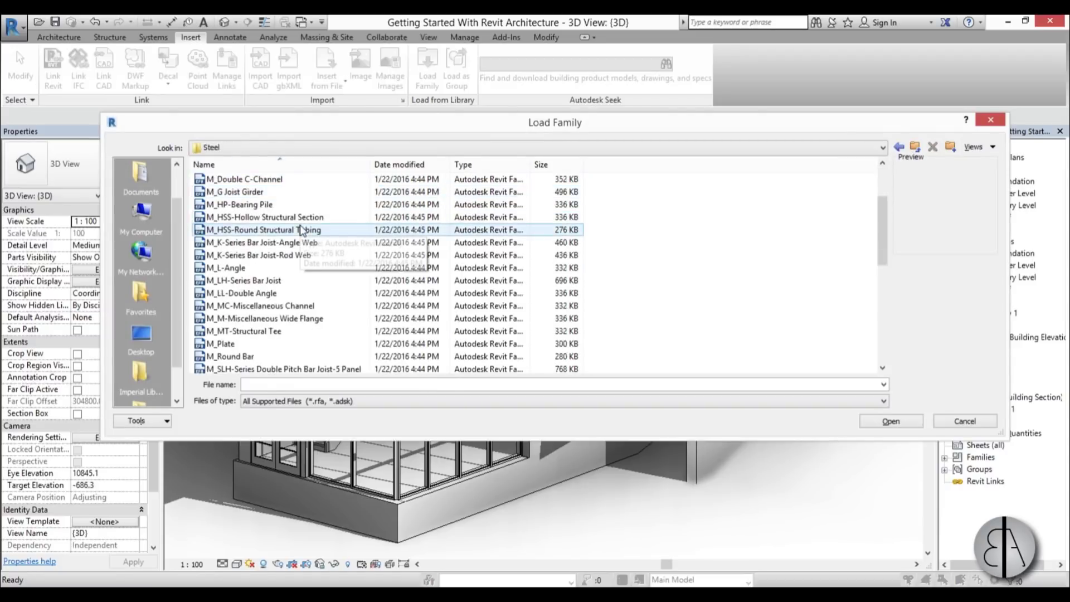
pyautogui.scroll(-3, 314, 259)
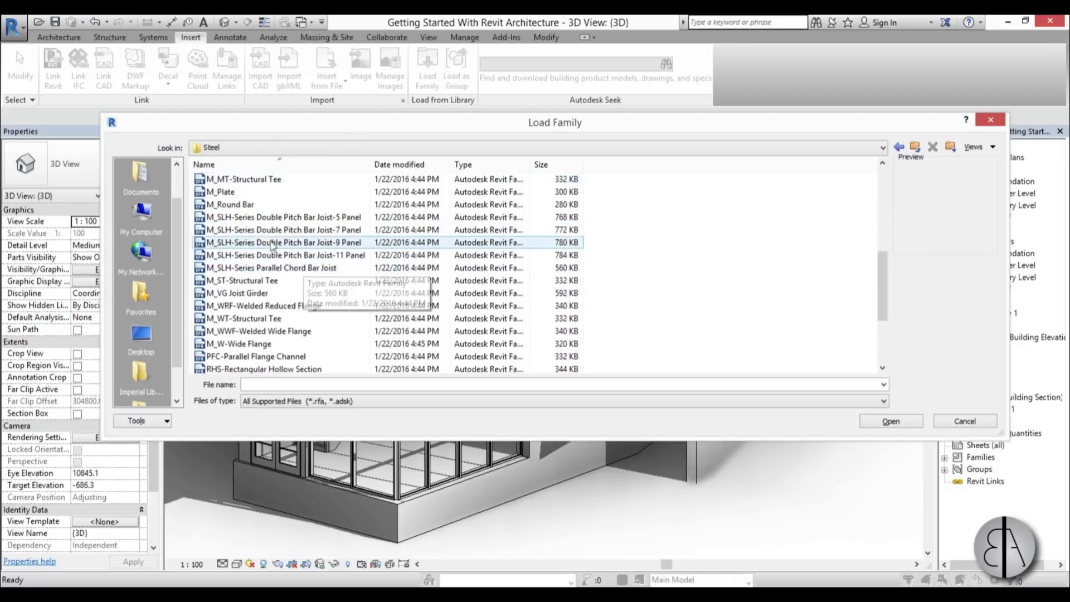
pyautogui.click(248, 205)
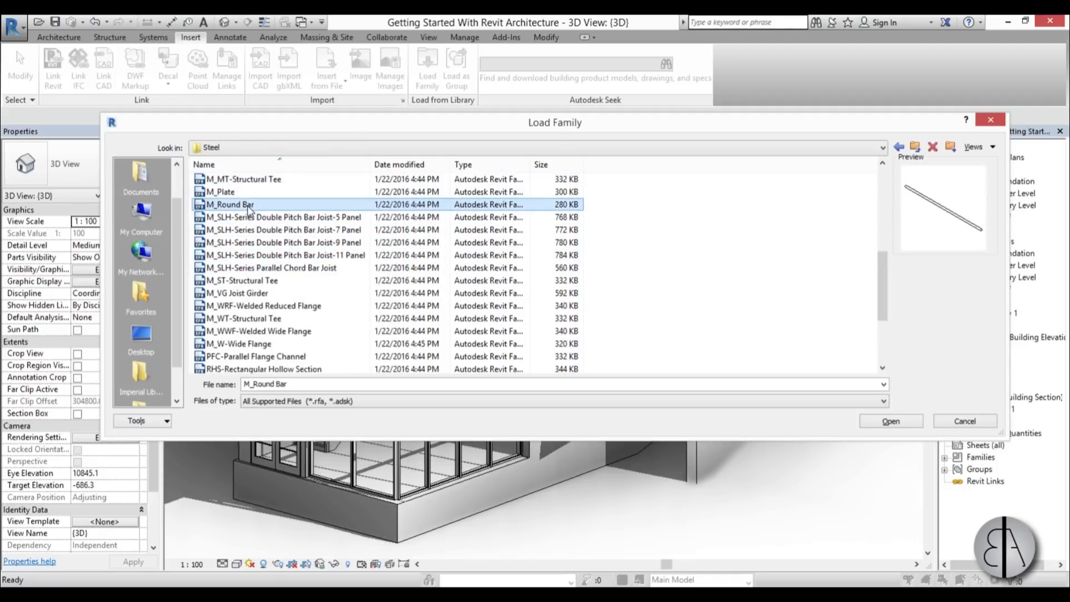
pyautogui.click(890, 421)
pyautogui.moveTo(568, 390); pyautogui.dragTo(549, 384, button='middle')
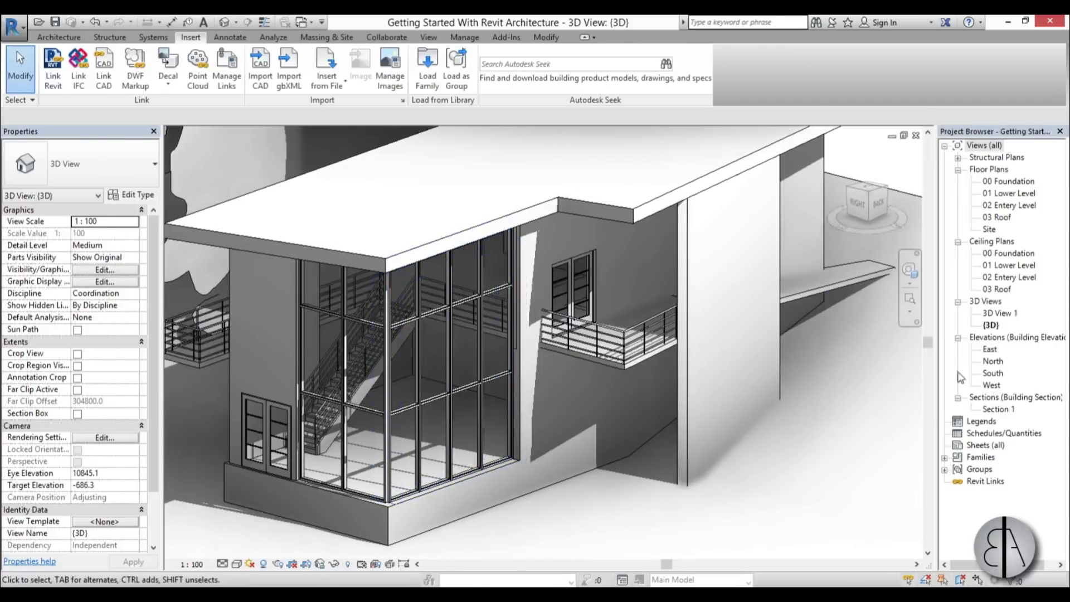
# - Open the 02 Entery Level plan, zoom to the entry curtain wall, and start Structural Column (CL)
pyautogui.doubleClick(1010, 206)
pyautogui.scroll(6, 621, 339)
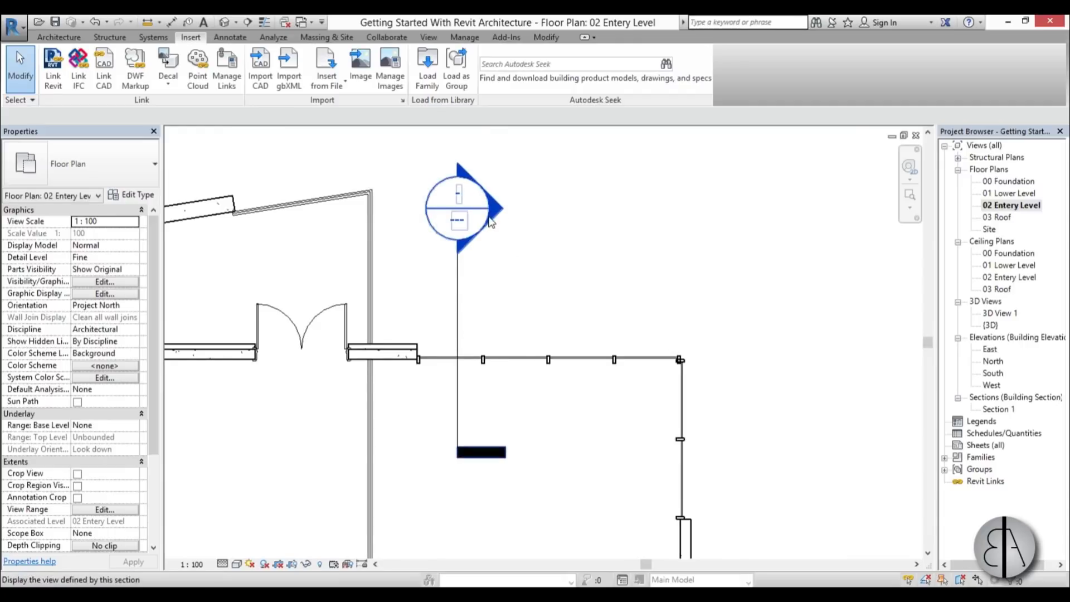
pyautogui.scroll(2, 494, 289)
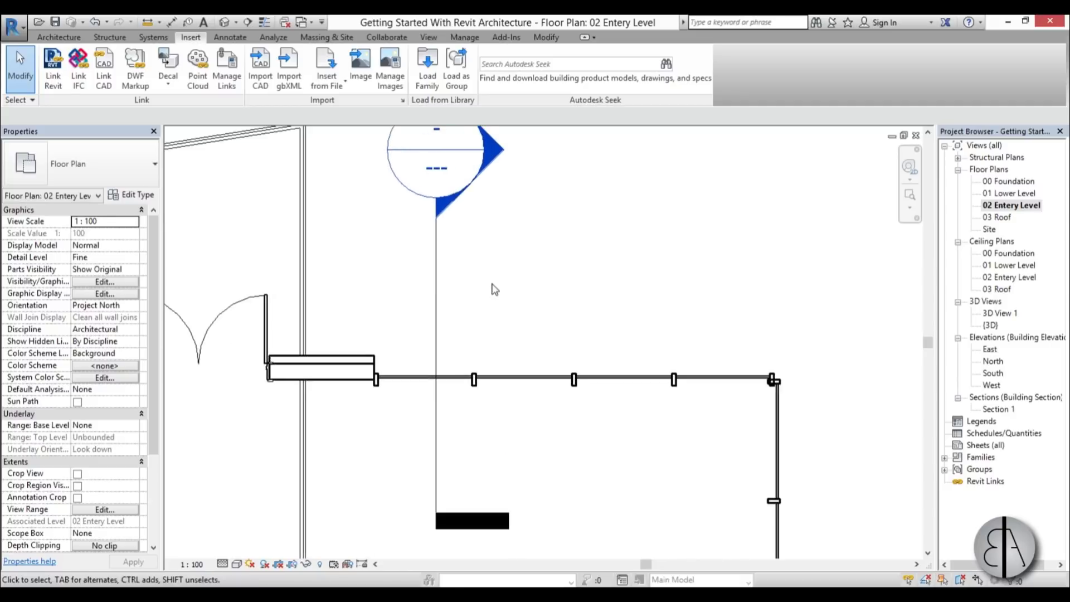
pyautogui.click(67, 39)
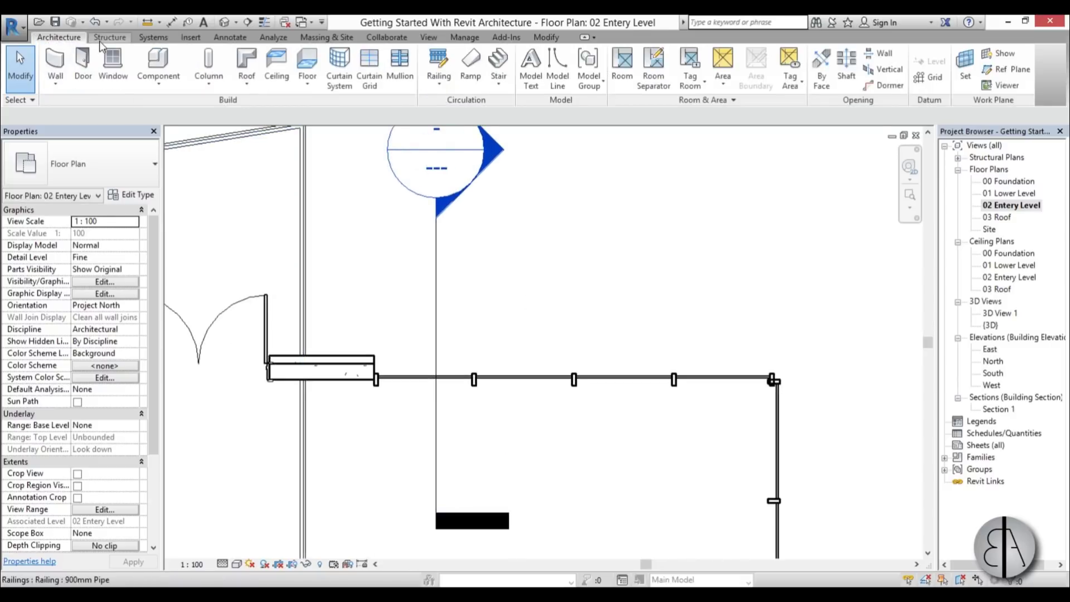
pyautogui.click(106, 38)
pyautogui.press('c')
pyautogui.press('l')
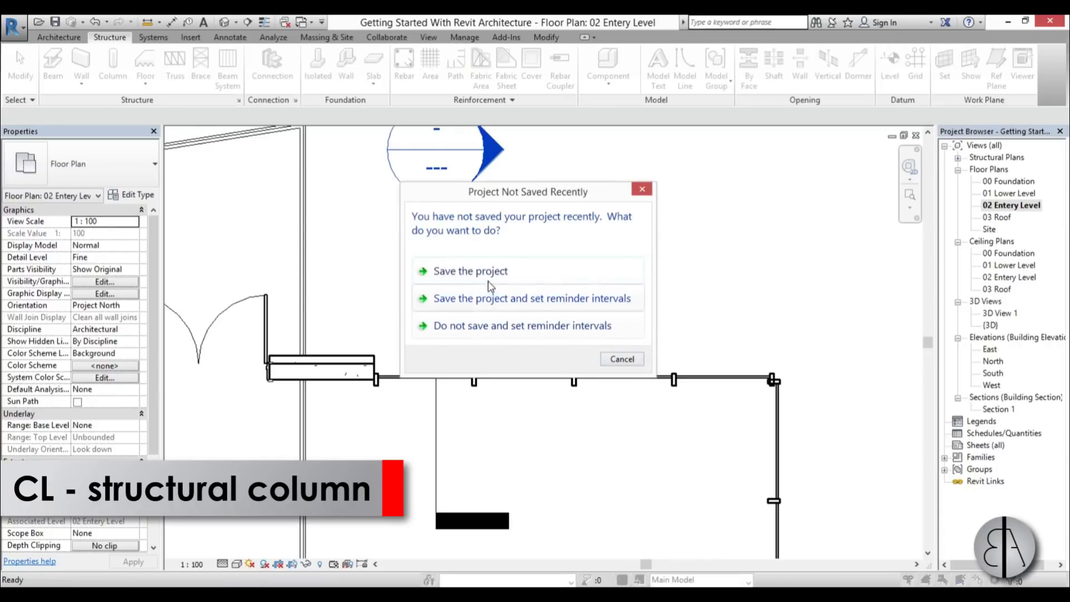
# - Save the project, then give the 50x30x4RHS column type b 40.0 and h 250.0
pyautogui.click(486, 274)
pyautogui.scroll(2, 437, 320)
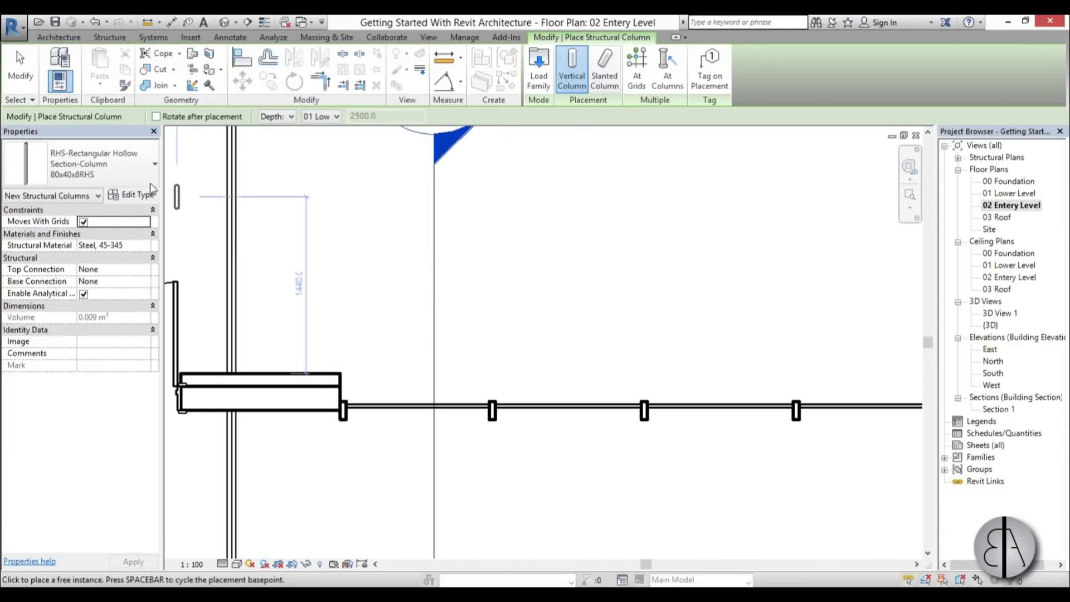
pyautogui.click(81, 161)
pyautogui.click(90, 244)
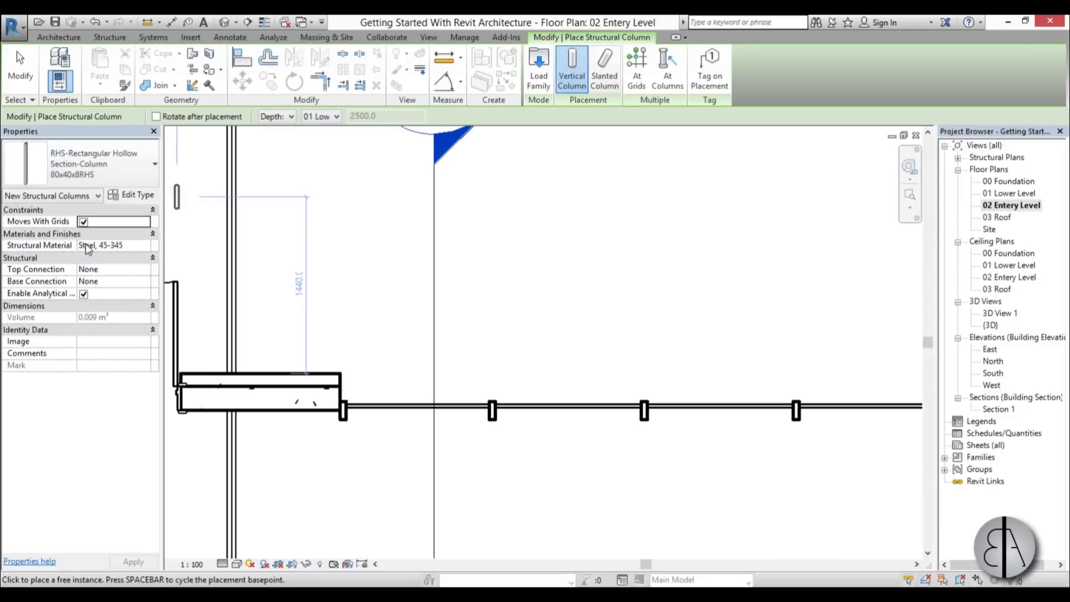
pyautogui.click(139, 195)
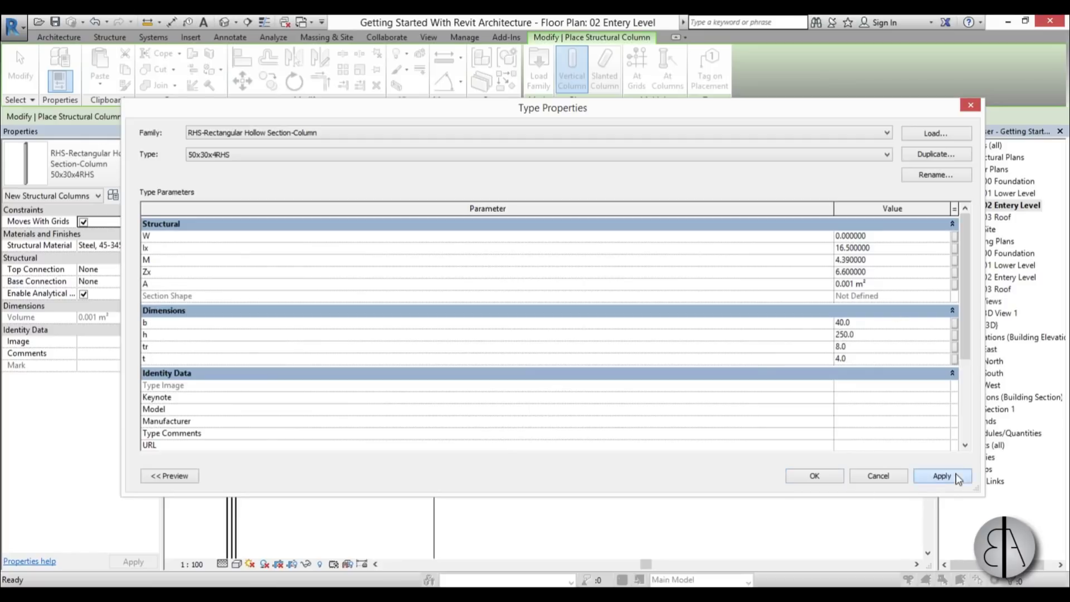
pyautogui.click(829, 480)
pyautogui.scroll(3, 365, 365)
pyautogui.scroll(2, 329, 365)
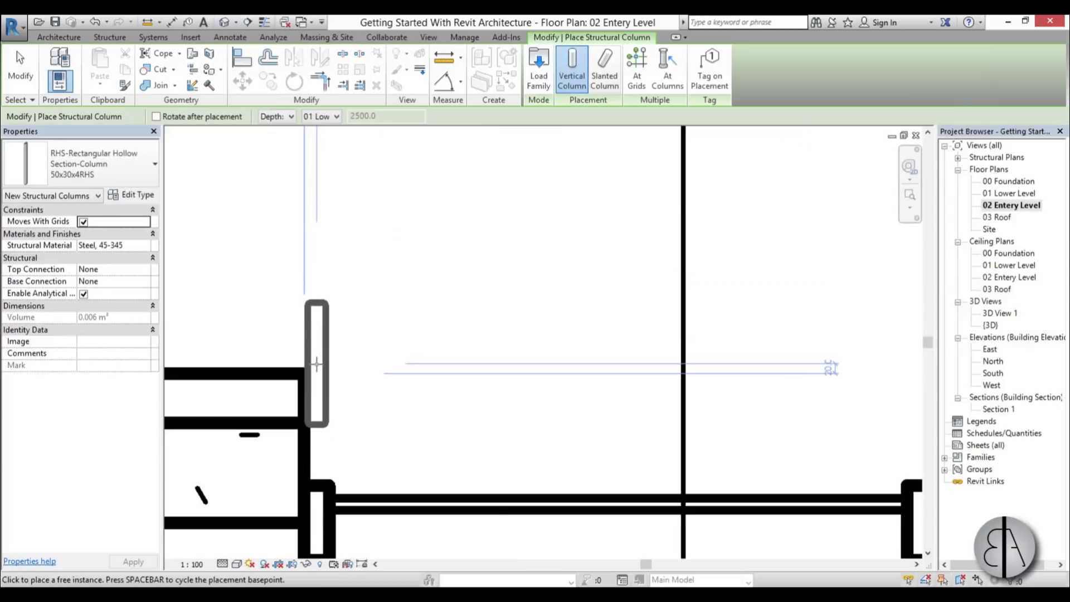
# - Place RHS columns at the left and right wall ends, set to Height up to 03 Roof
pyautogui.click(317, 363)
pyautogui.scroll(-2, 334, 346)
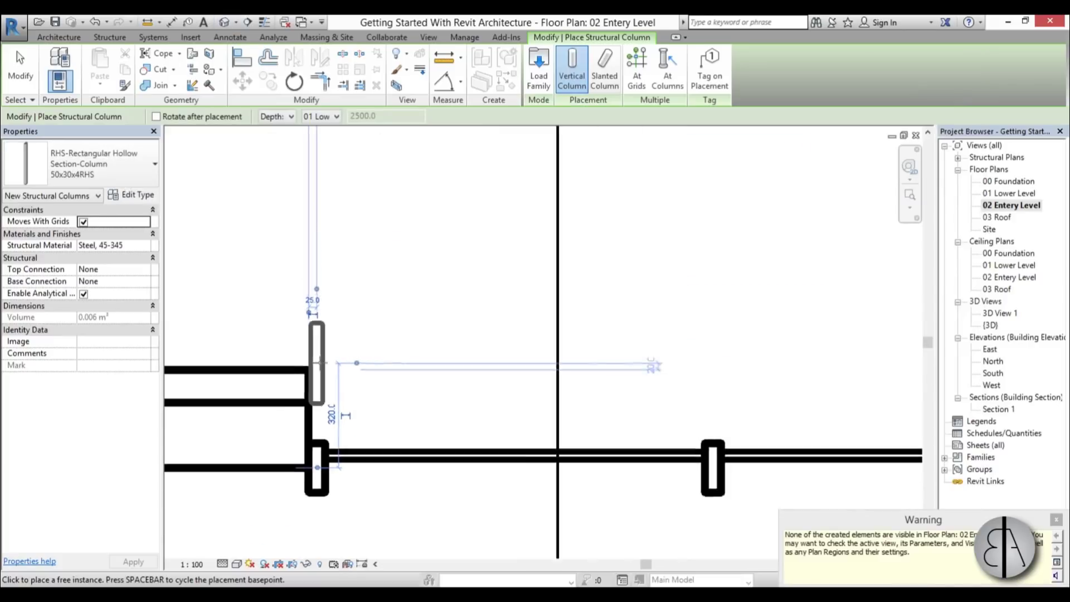
pyautogui.scroll(2, 332, 368)
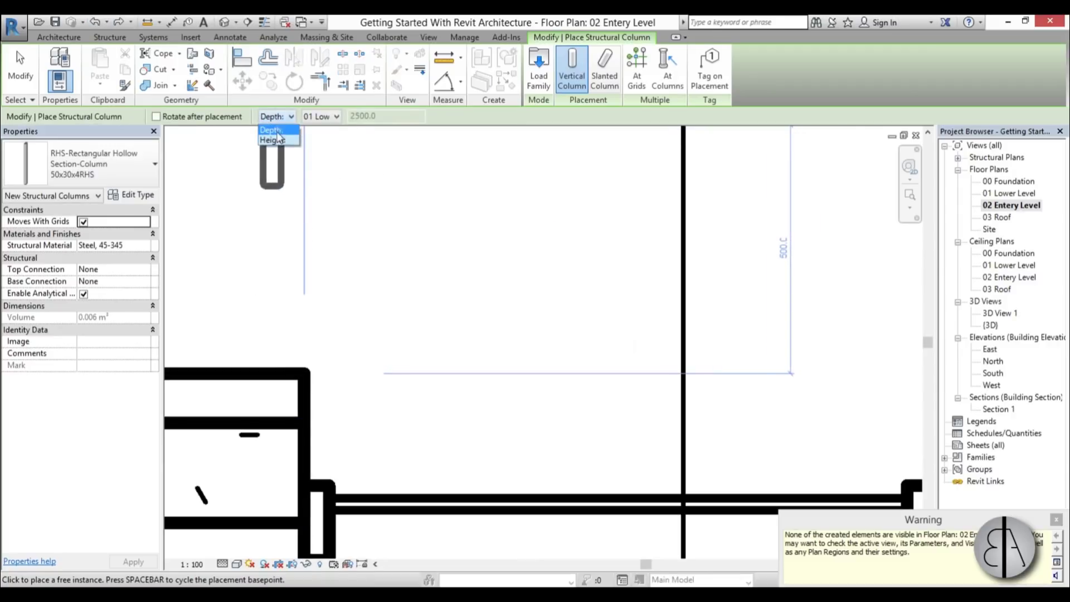
pyautogui.click(273, 141)
pyautogui.click(321, 116)
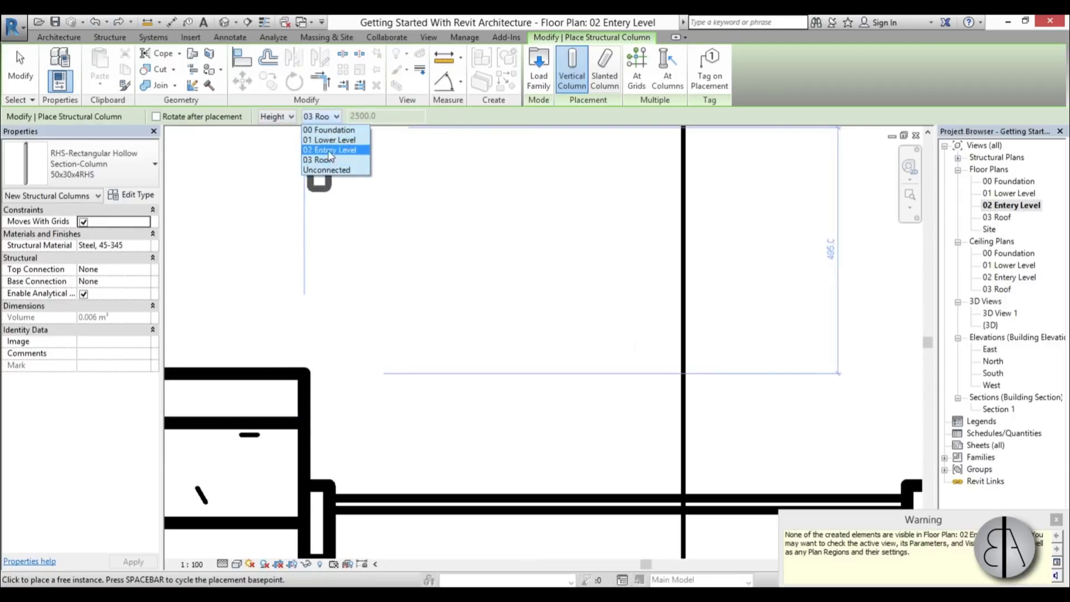
pyautogui.click(327, 162)
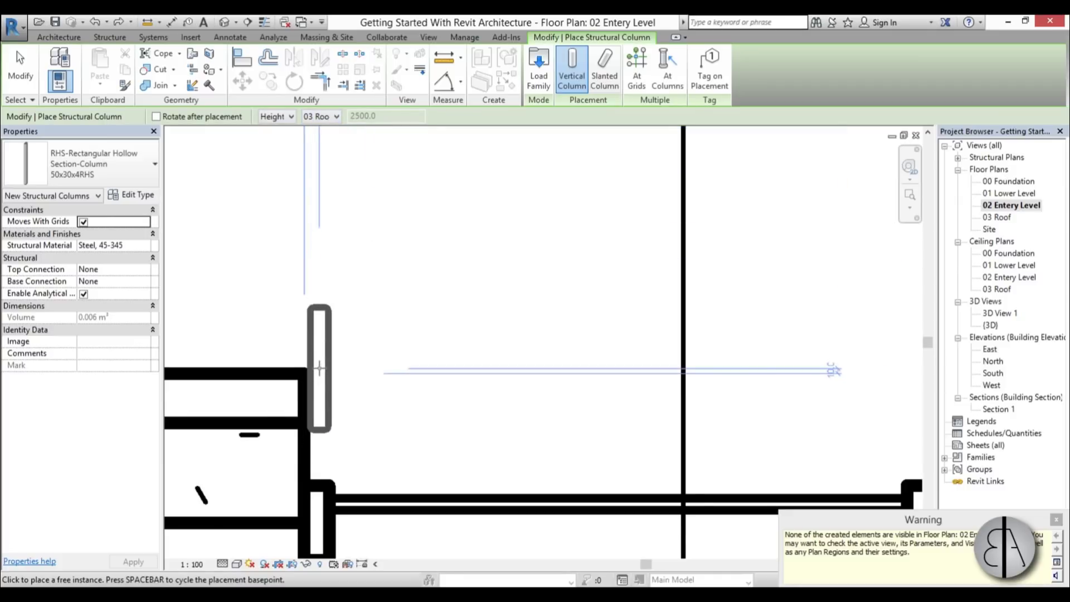
pyautogui.scroll(-5, 319, 368)
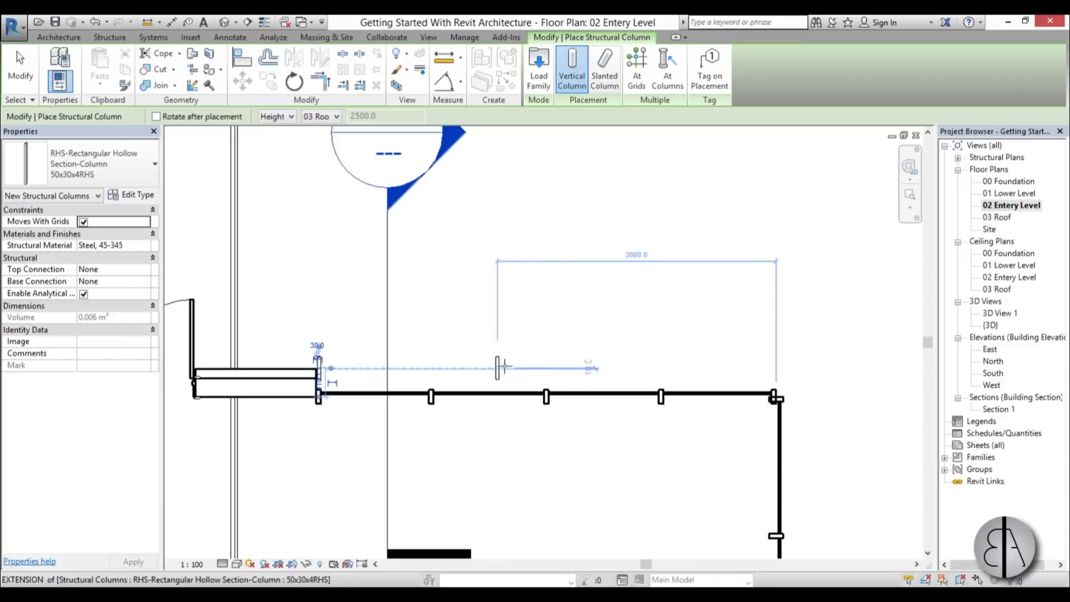
pyautogui.click(776, 368)
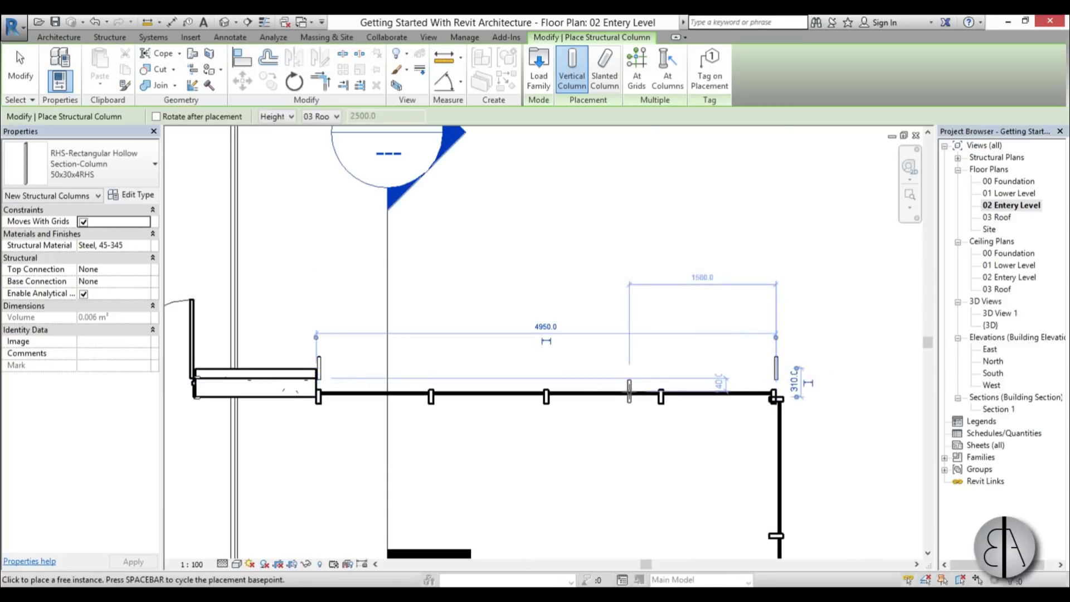
pyautogui.press('Escape')
pyautogui.press('Escape')
# - In the {3D} view, select both RHS columns and attach their tops to the roof
pyautogui.doubleClick(991, 326)
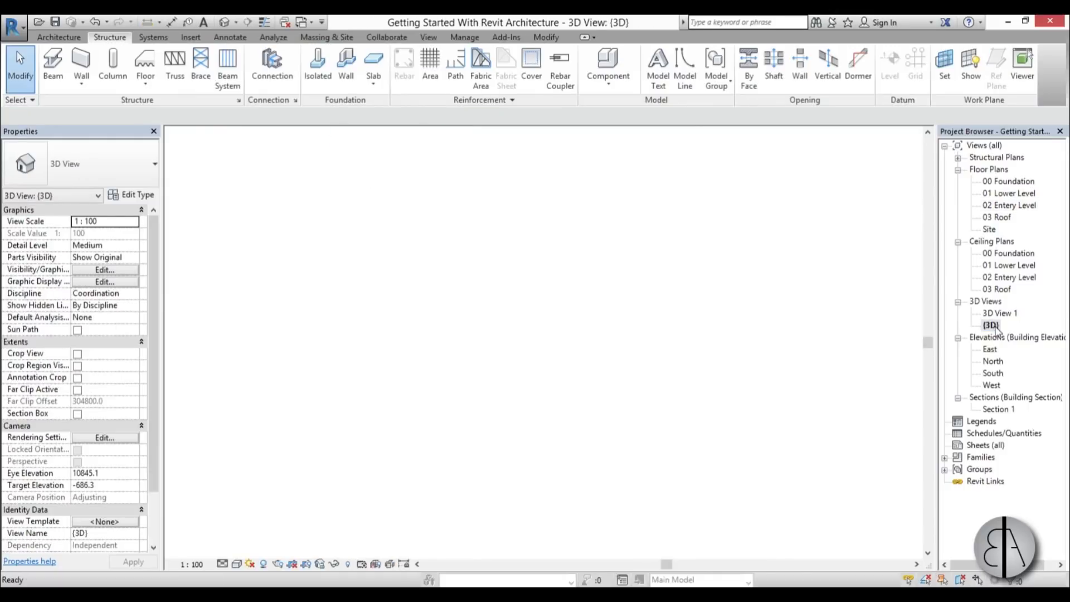
pyautogui.scroll(4, 586, 279)
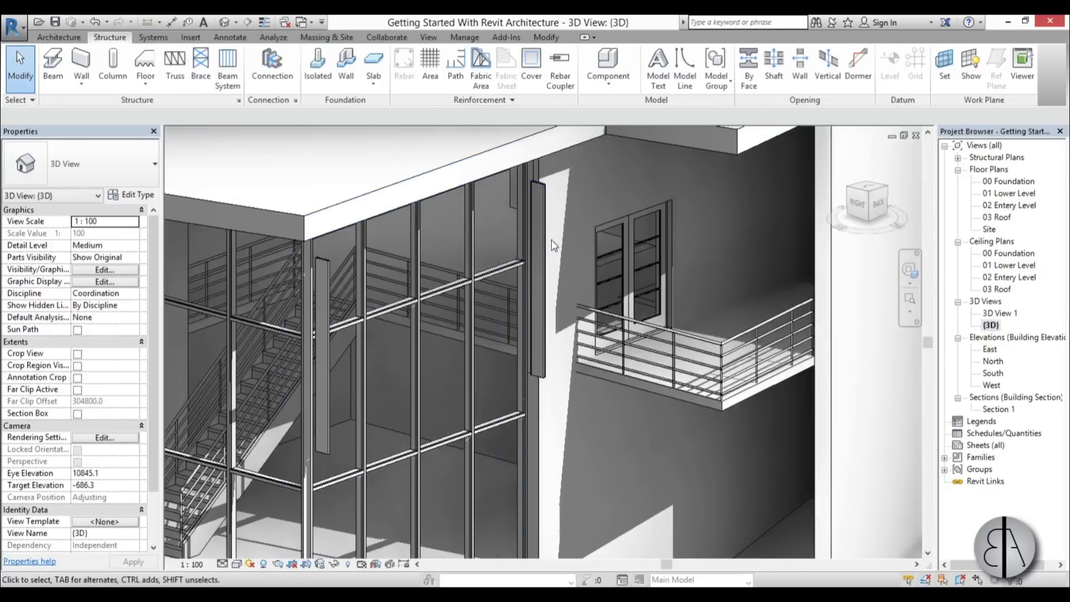
pyautogui.click(541, 239)
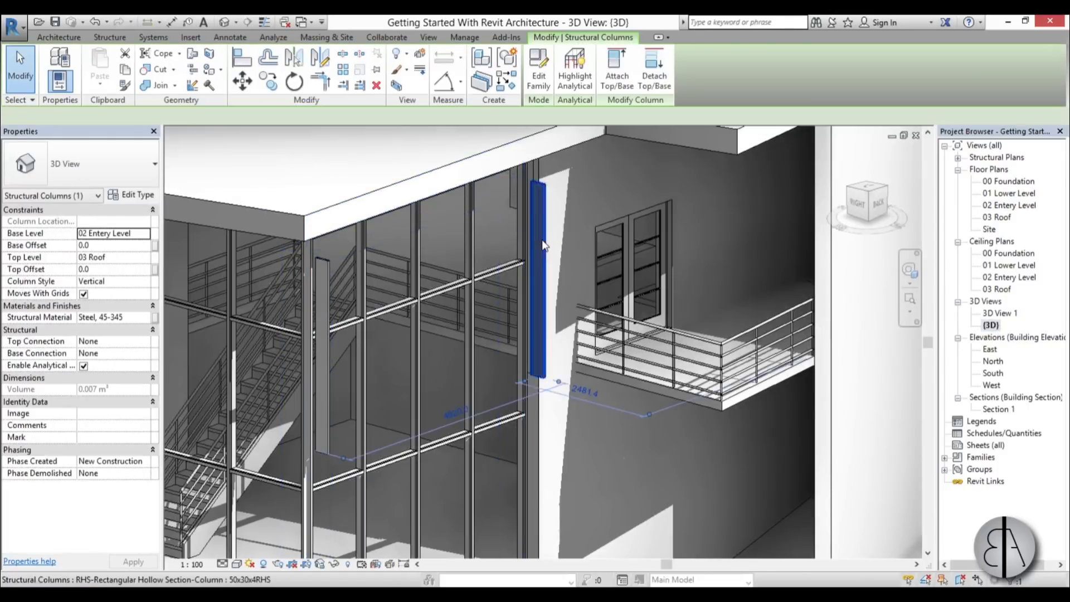
pyautogui.keyDown('ctrl'); pyautogui.click(327, 286); pyautogui.keyUp('ctrl')
pyautogui.click(574, 78)
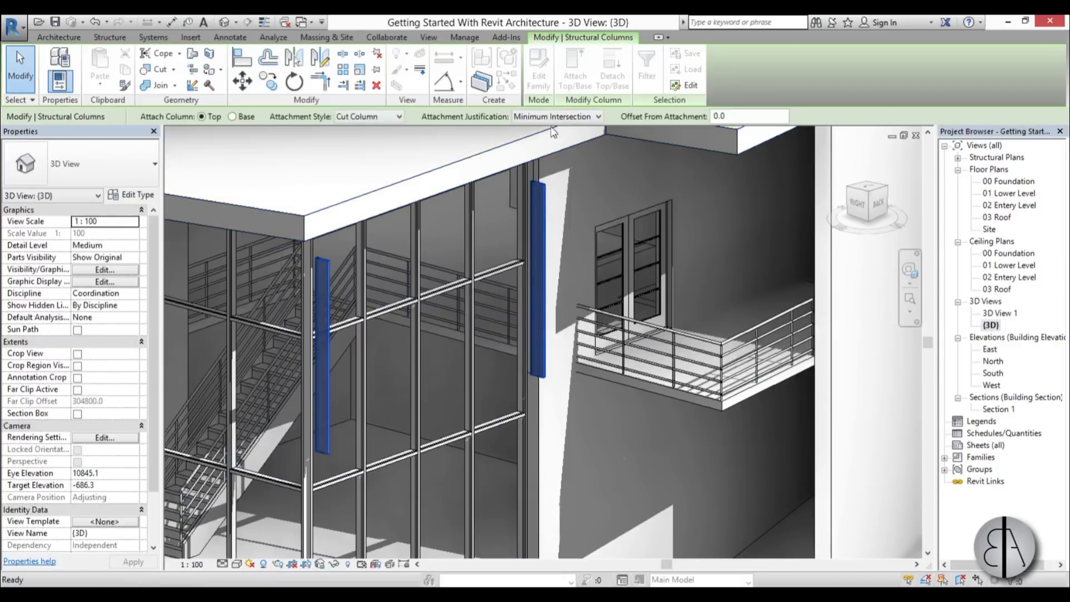
pyautogui.click(530, 148)
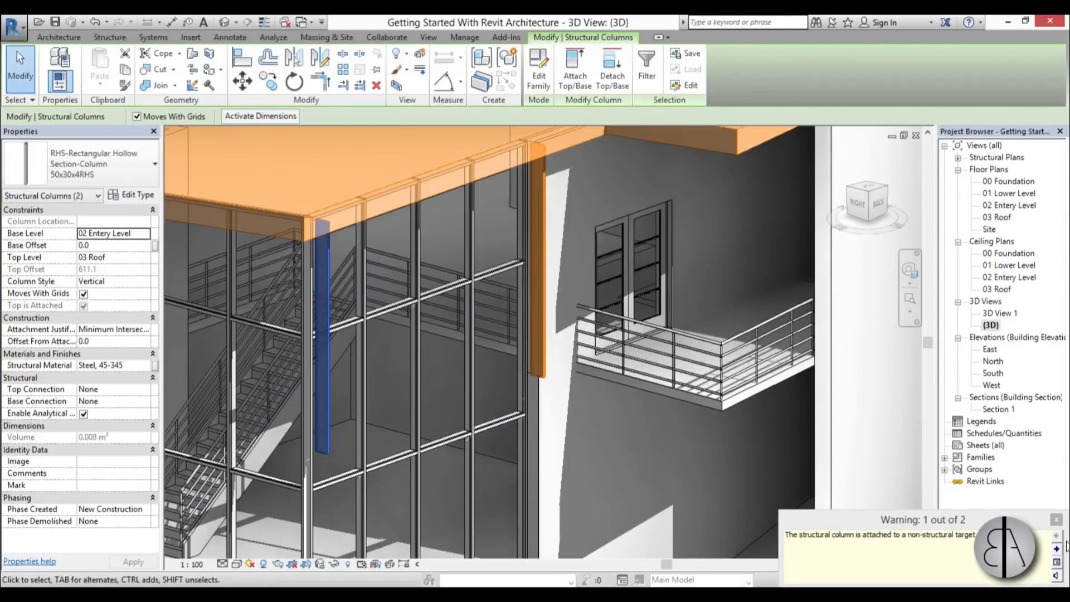
pyautogui.click(1055, 520)
pyautogui.press('Escape')
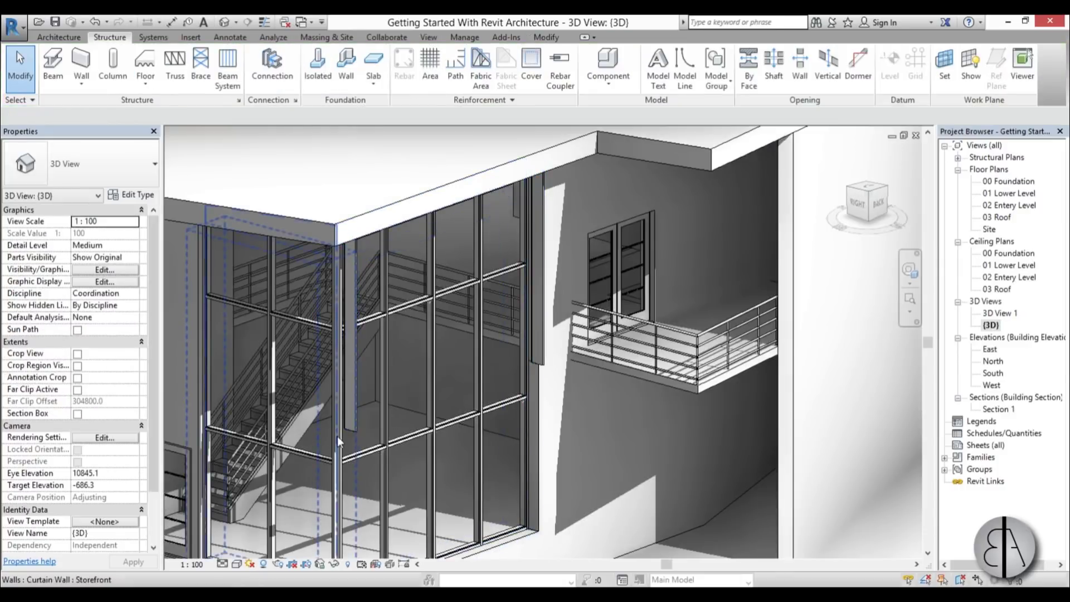
# - On 02 Entery Level, draw a 25mm M_Round Bar beam from the left column to the right column
pyautogui.doubleClick(1006, 206)
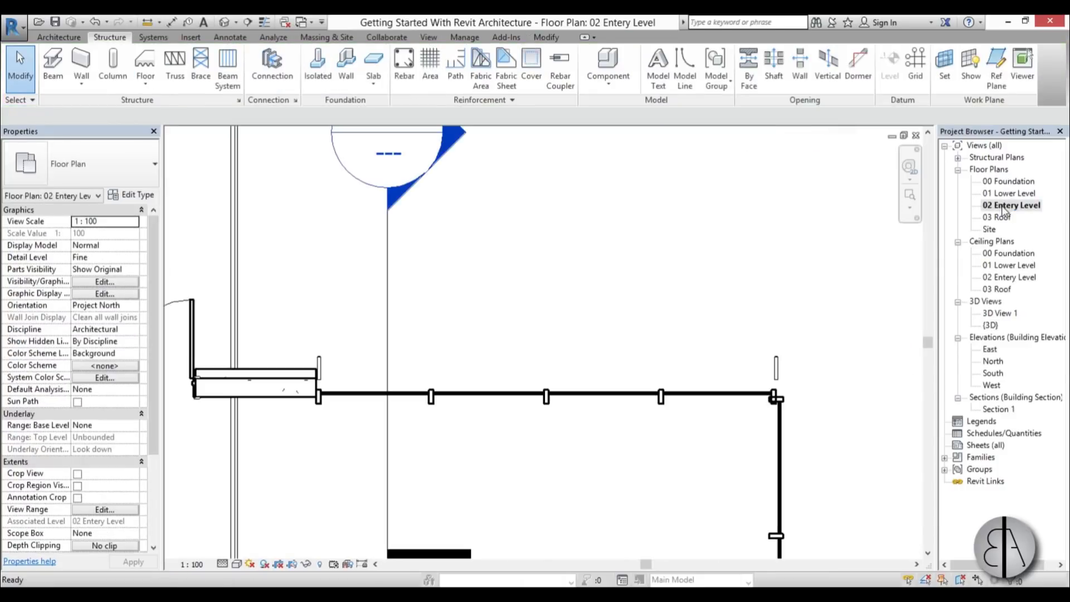
pyautogui.scroll(1, 495, 371)
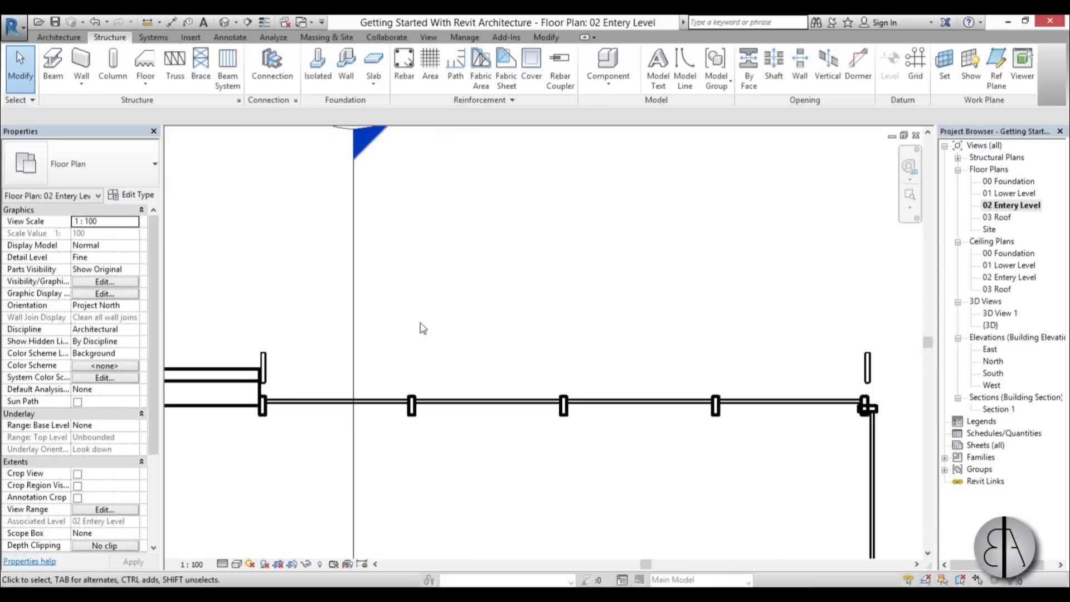
pyautogui.click(59, 68)
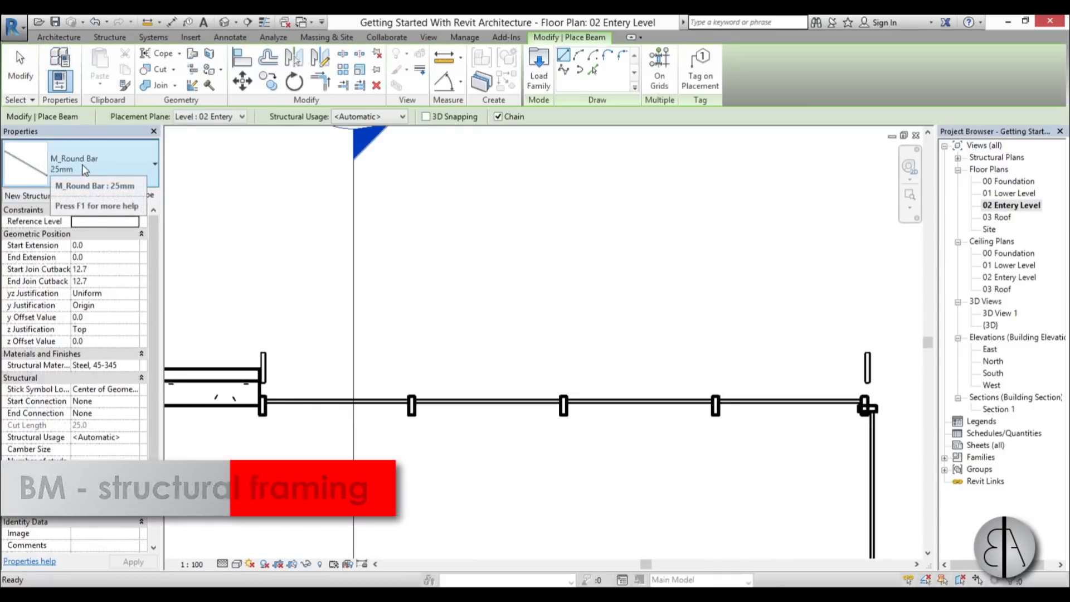
pyautogui.scroll(4, 241, 359)
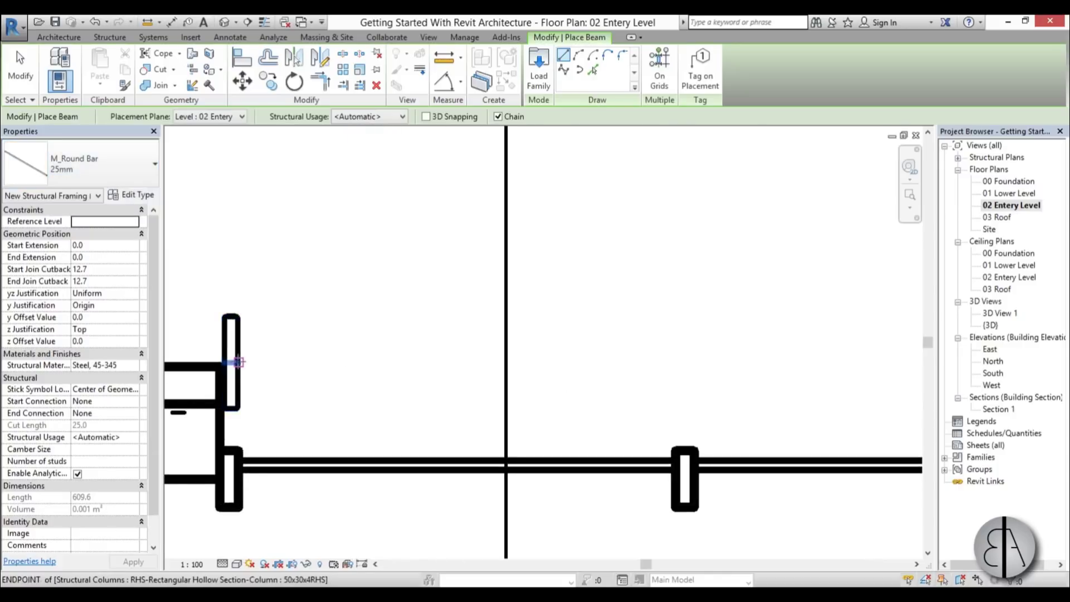
pyautogui.click(240, 361)
pyautogui.scroll(-3, 304, 391)
pyautogui.moveTo(640, 364); pyautogui.dragTo(54, 344, button='middle')
pyautogui.scroll(3, 478, 341)
pyautogui.click(446, 341)
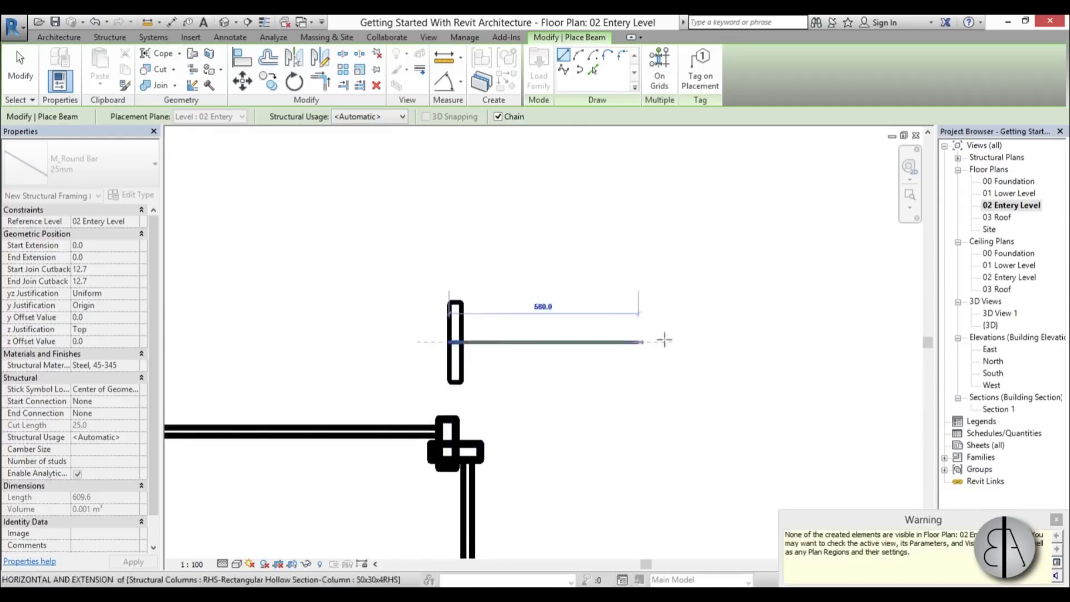
# - Finish the beam and select the new round bar in {3D} to check it
pyautogui.scroll(-3, 685, 334)
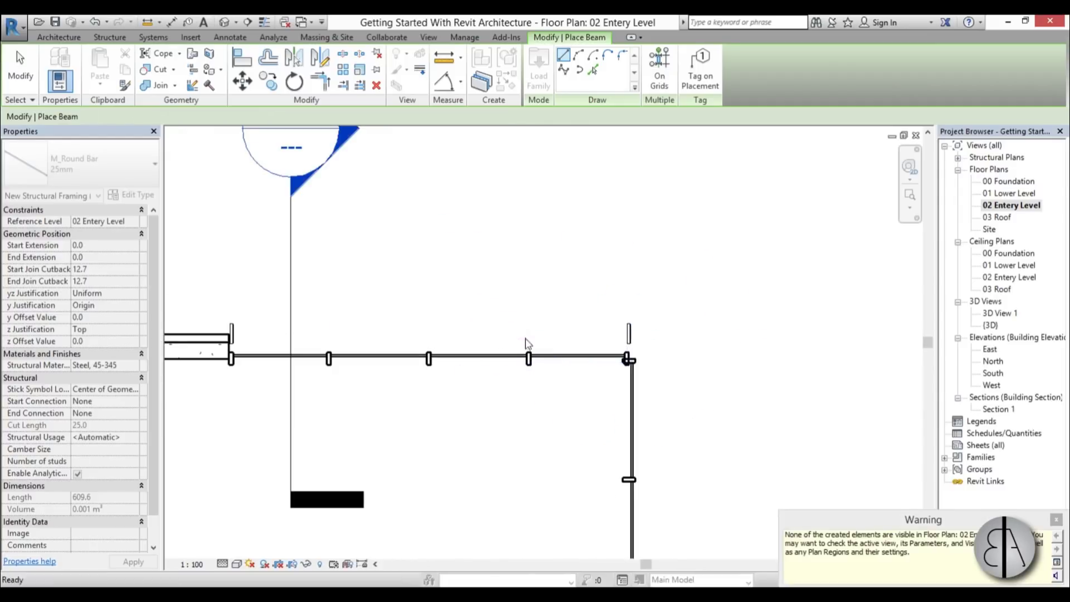
pyautogui.press('Escape')
pyautogui.press('Escape')
pyautogui.doubleClick(990, 325)
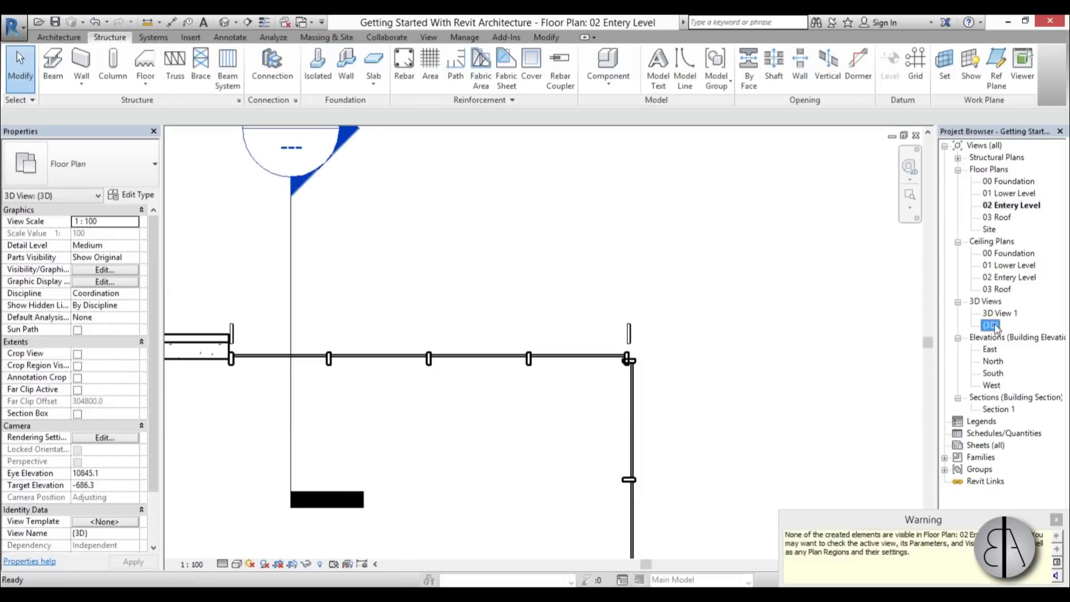
pyautogui.scroll(5, 550, 368)
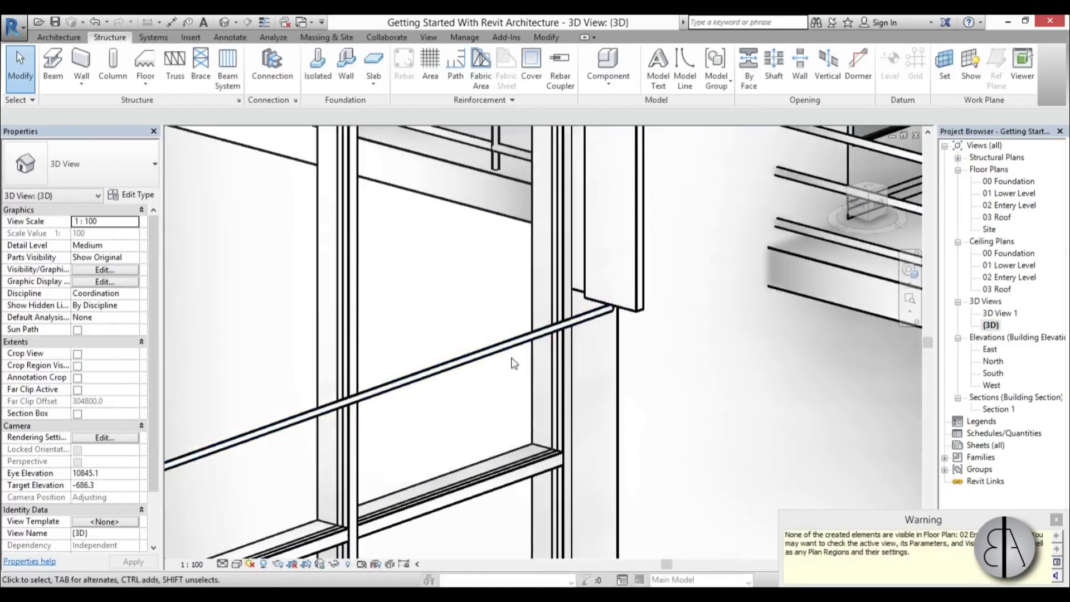
pyautogui.click(502, 350)
pyautogui.scroll(-5, 527, 394)
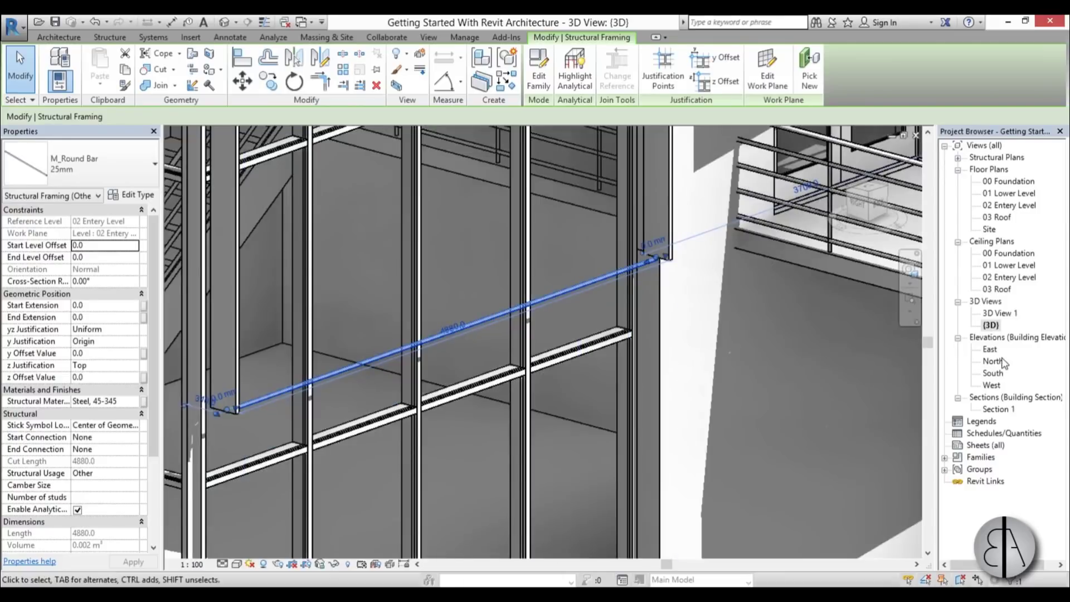
# - Open the North elevation and select the 4880.0-long round bar there
pyautogui.click(996, 366)
pyautogui.doubleClick(995, 366)
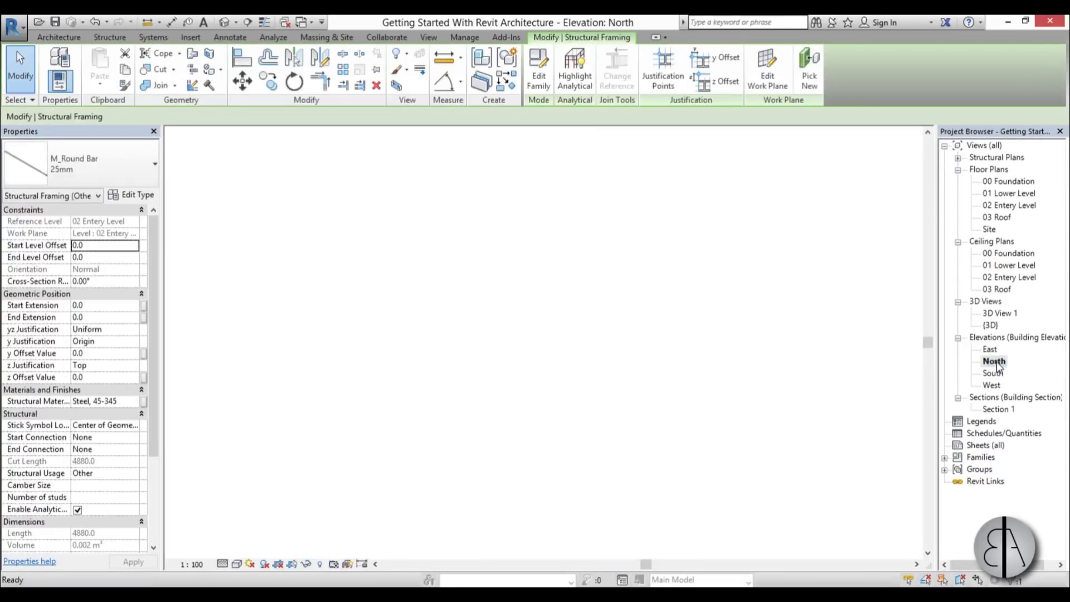
pyautogui.scroll(6, 506, 355)
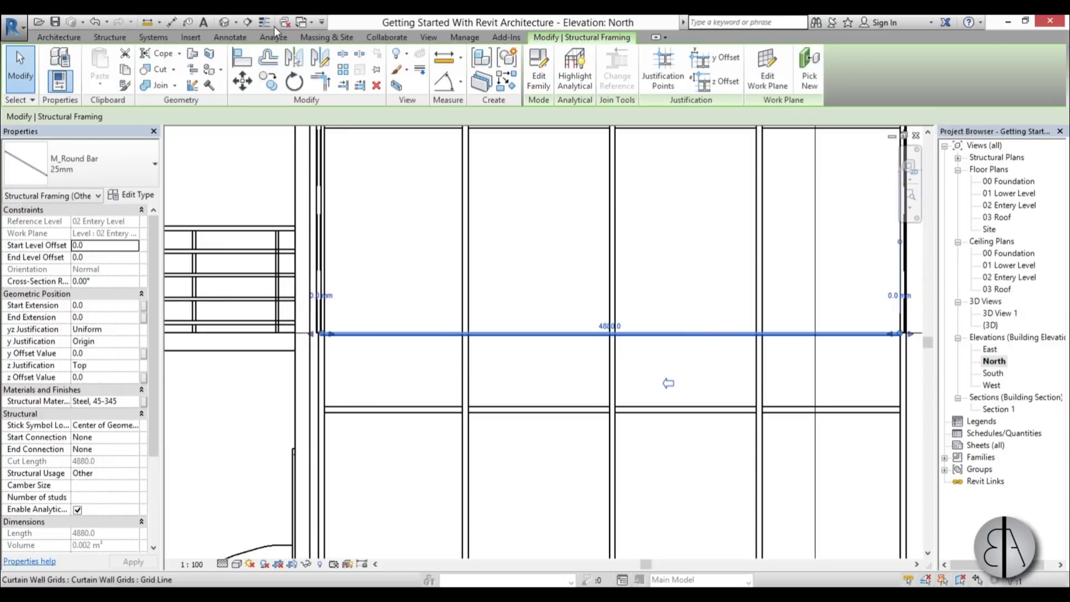
pyautogui.press('Escape')
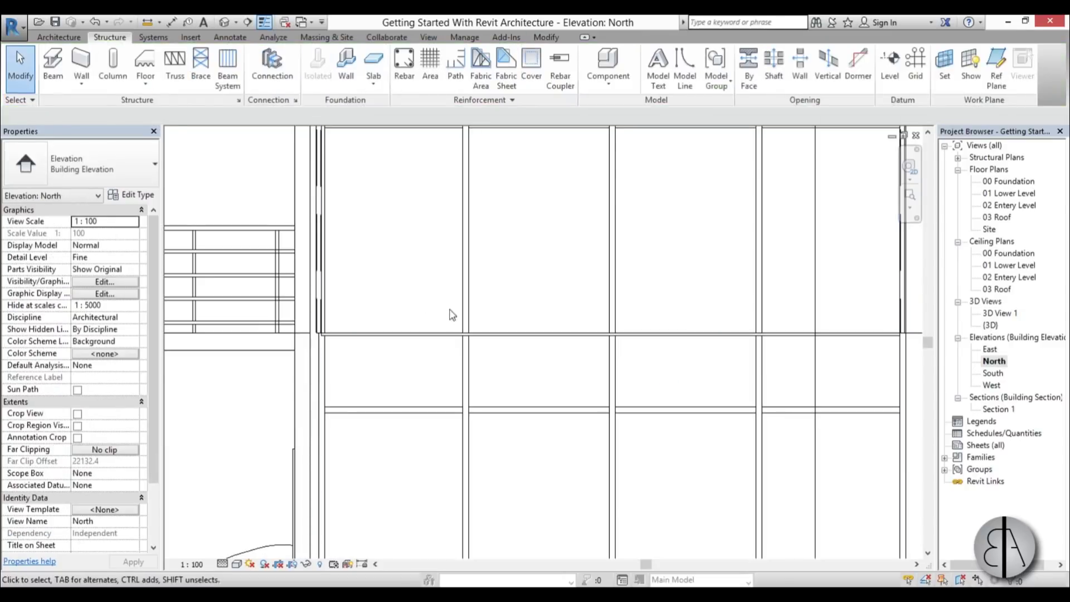
pyautogui.scroll(3, 390, 357)
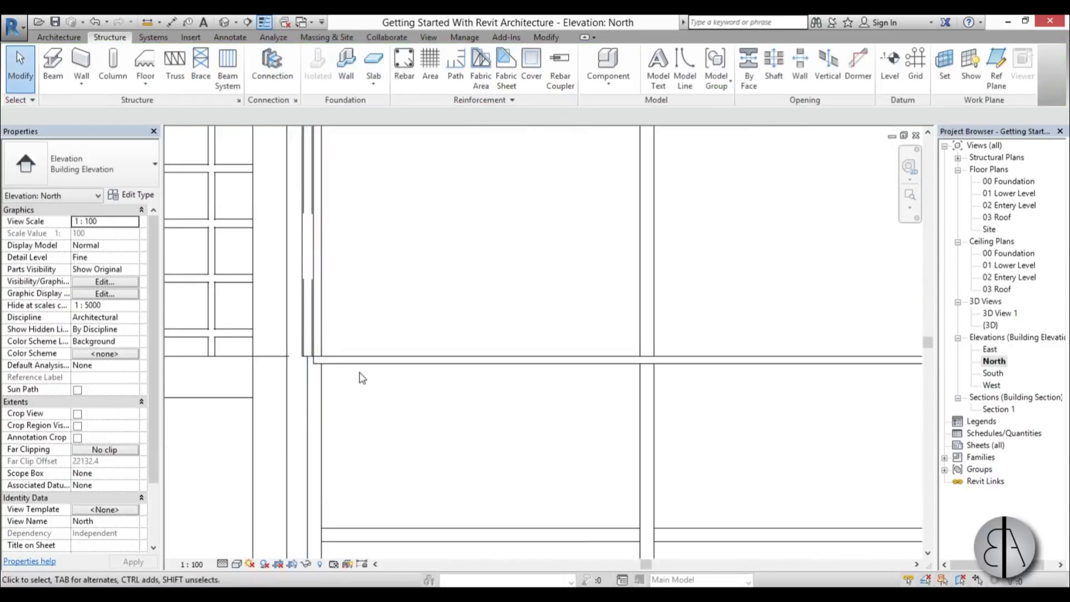
pyautogui.click(355, 363)
pyautogui.scroll(5, 313, 361)
pyautogui.scroll(-5, 326, 377)
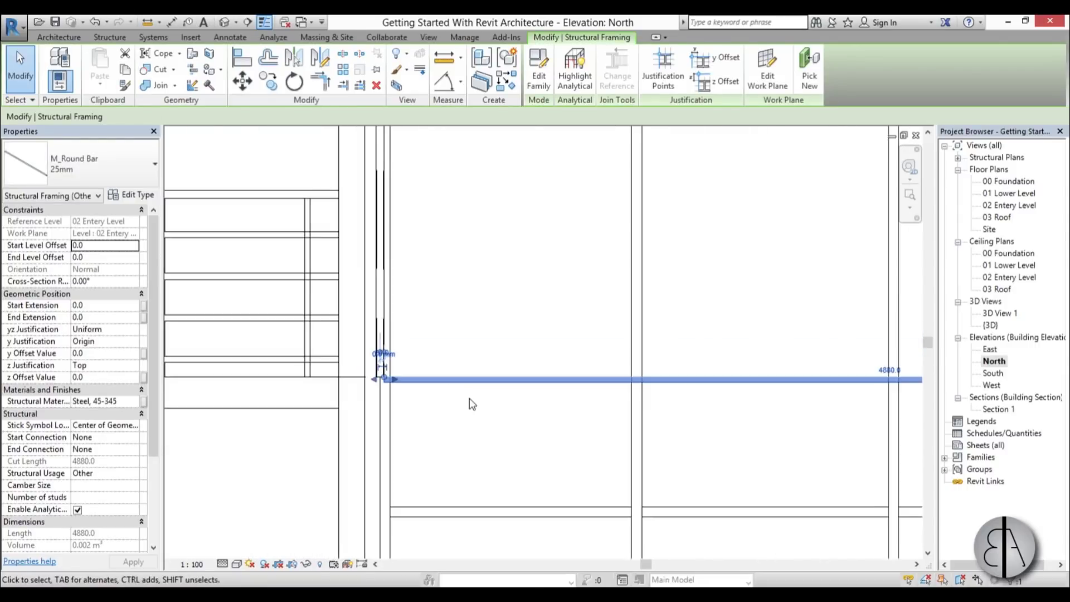
# - Start a multiple copy of the round bar, undoing an accidental move
pyautogui.click(270, 85)
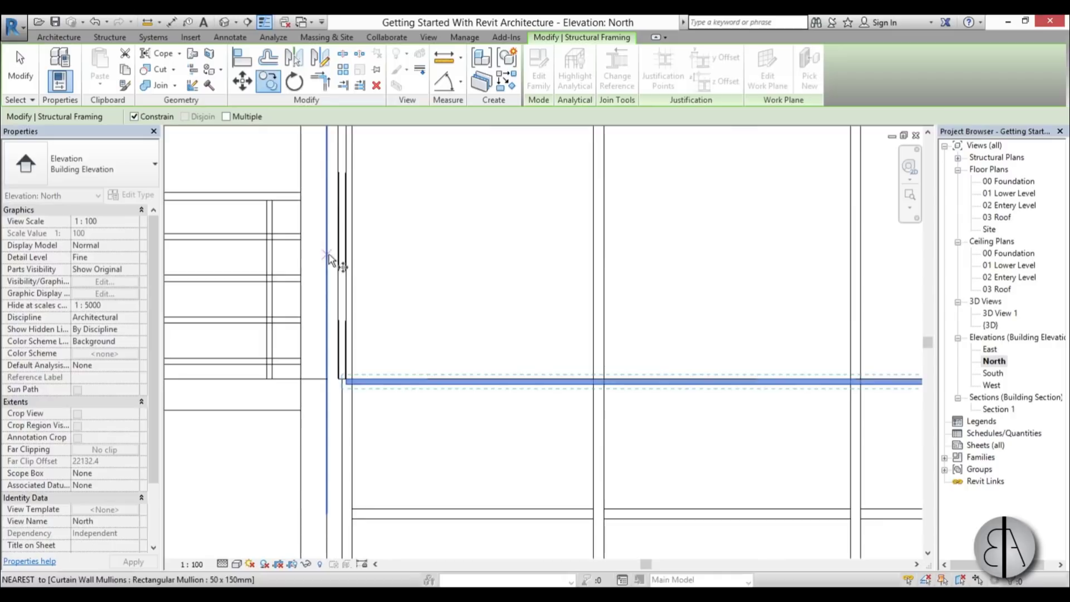
pyautogui.click(135, 117)
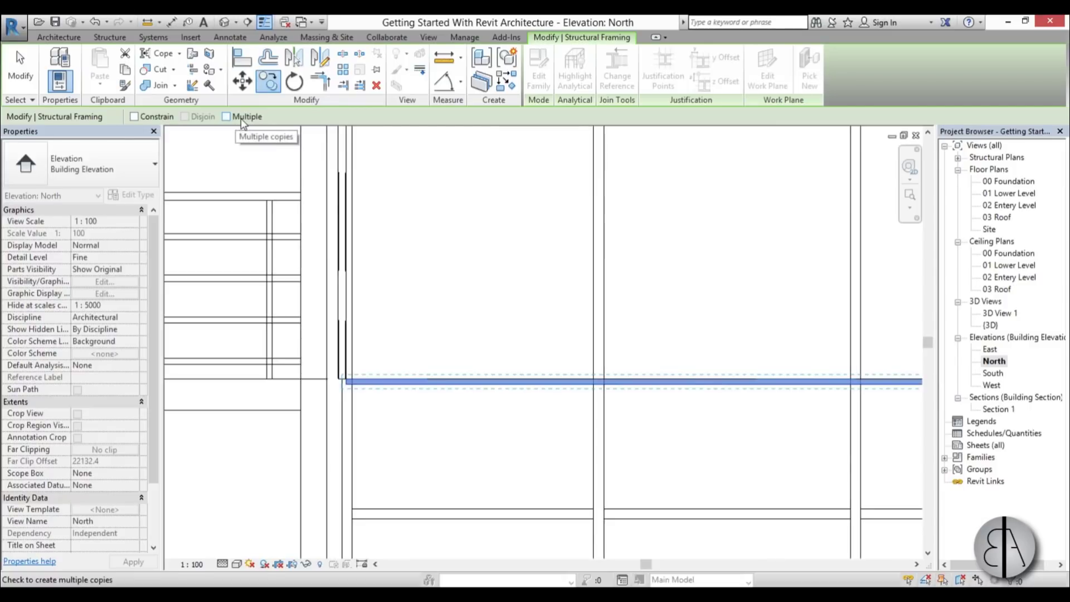
pyautogui.scroll(-2, 451, 287)
pyautogui.moveTo(451, 287); pyautogui.dragTo(384, 421, button='middle')
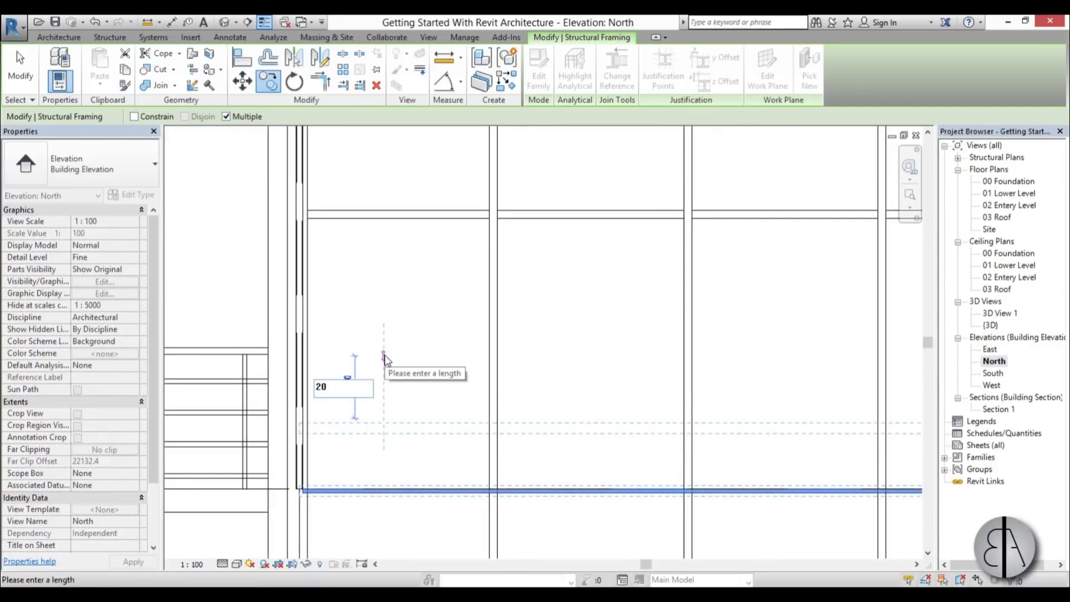
pyautogui.press('Return')
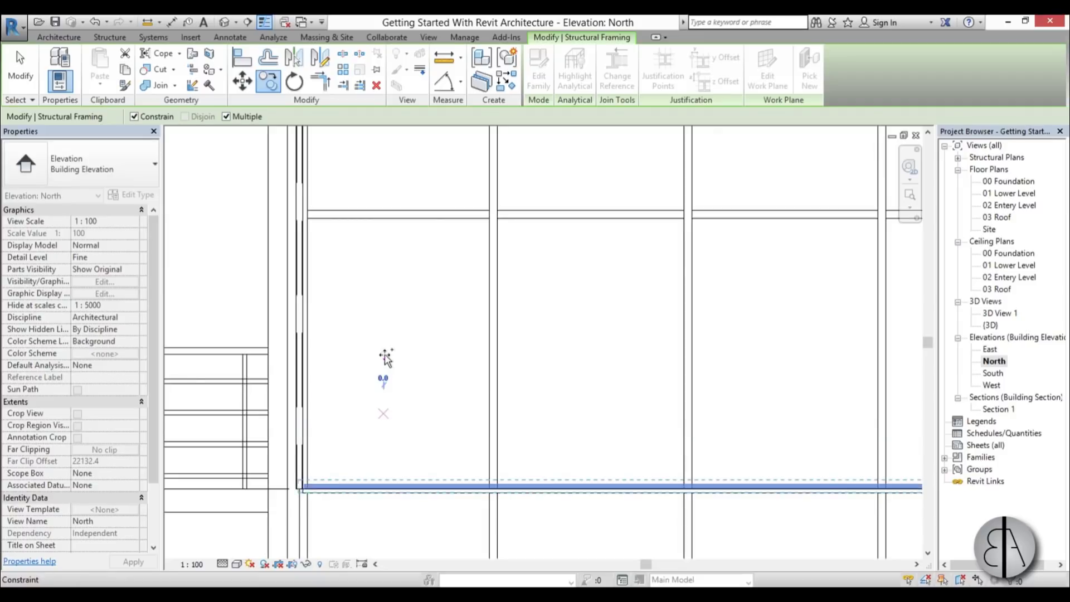
pyautogui.click(94, 22)
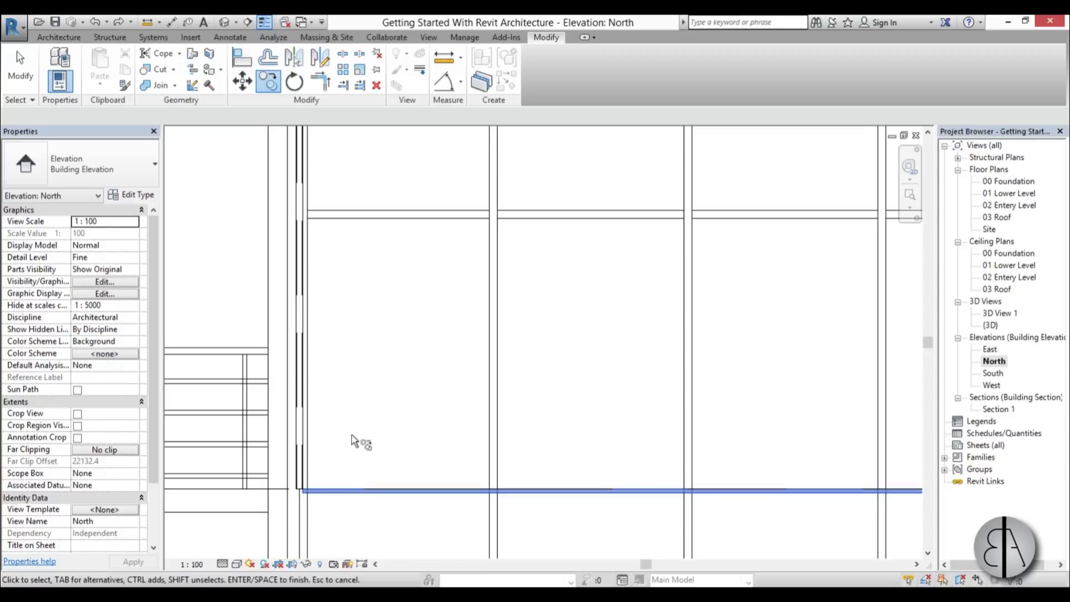
# - Copy the round bar upward three times at 300 mm spacing
pyautogui.press('Return')
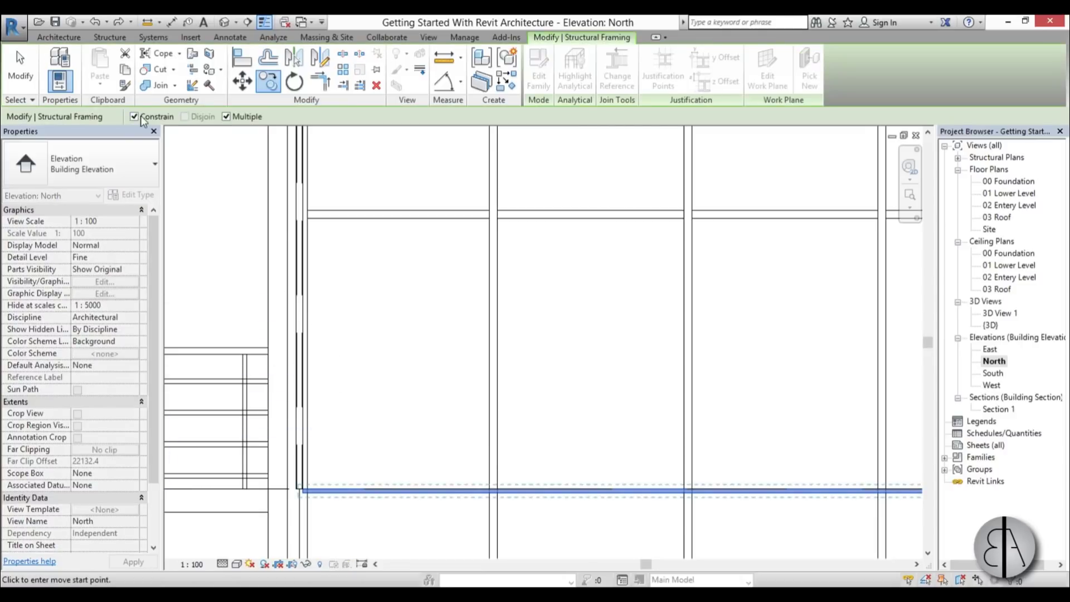
pyautogui.click(390, 440)
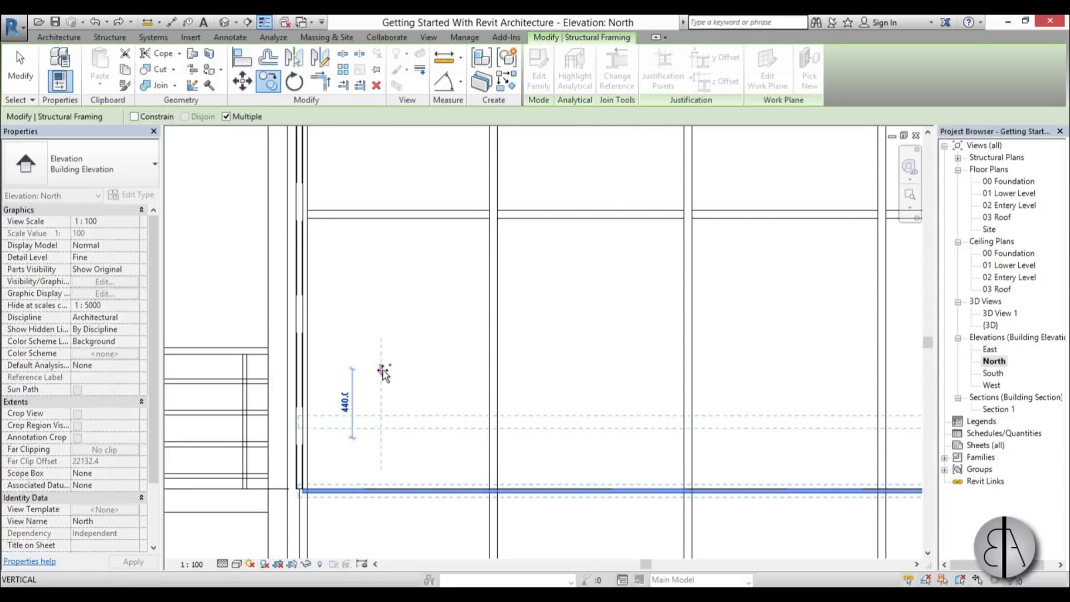
pyautogui.write('300')
pyautogui.press('Return')
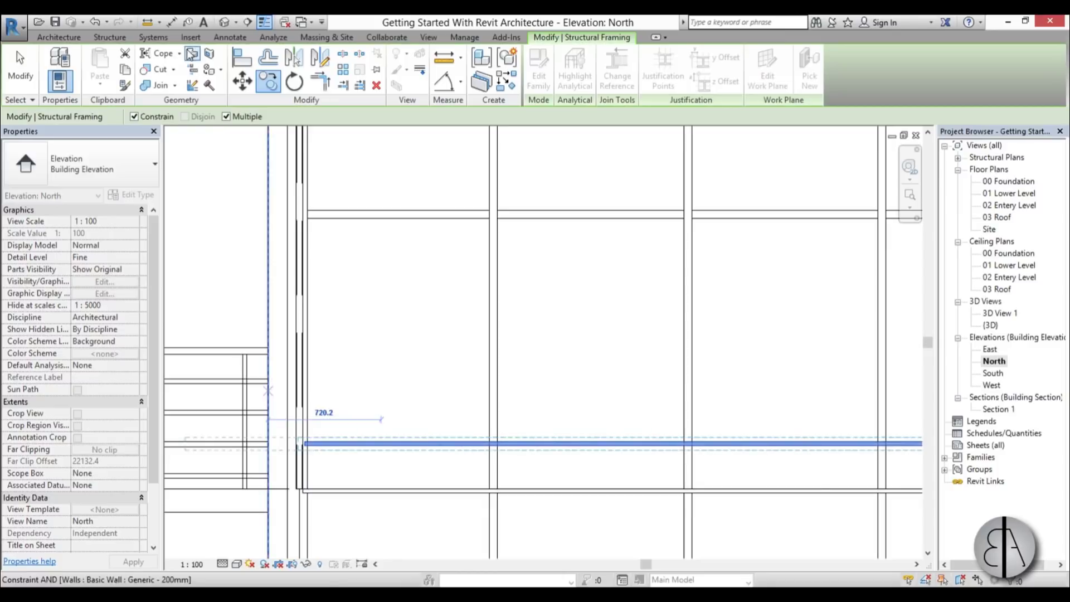
pyautogui.click(149, 115)
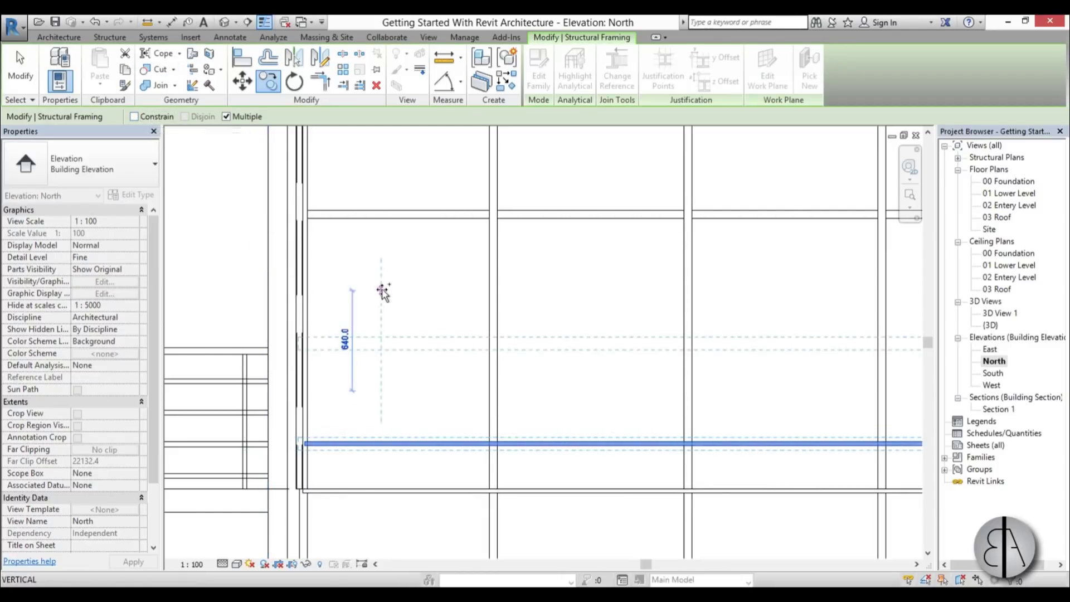
pyautogui.write('300')
pyautogui.press('Return')
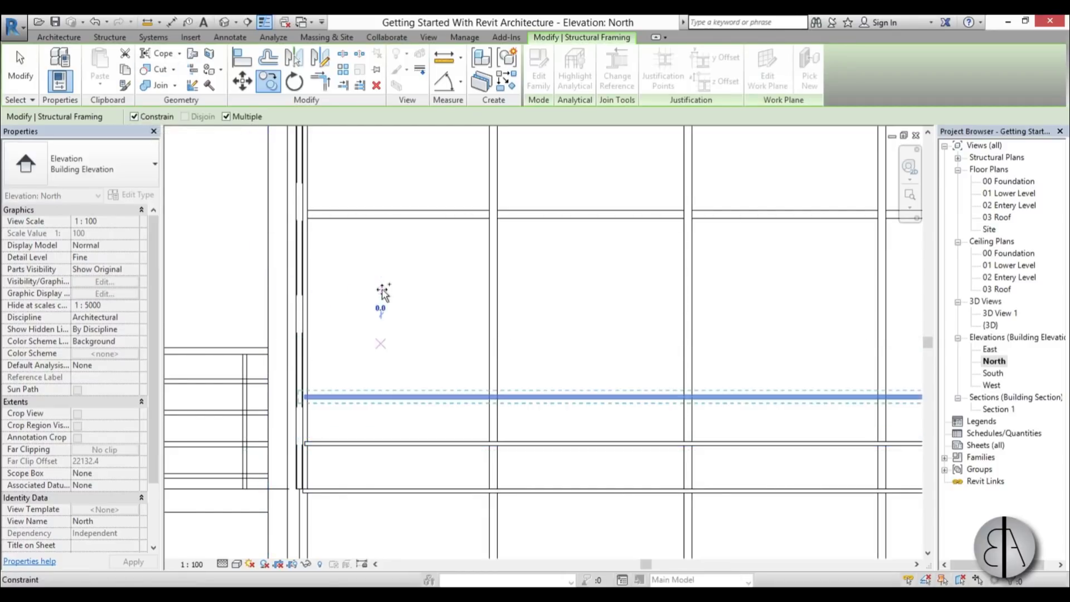
pyautogui.click(133, 116)
pyautogui.click(134, 116)
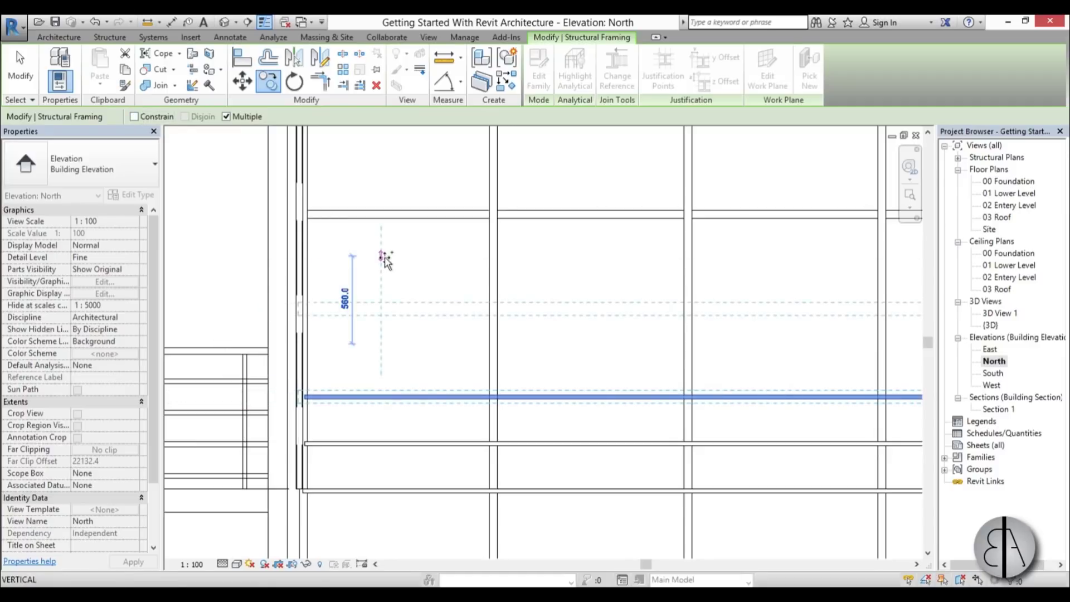
pyautogui.write('300')
pyautogui.press('Return')
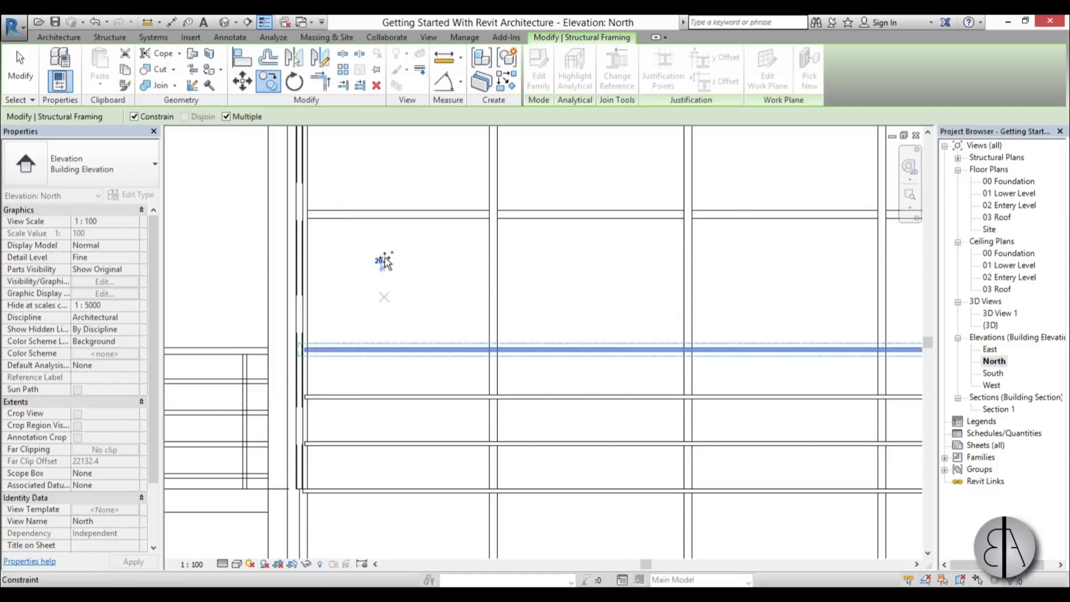
# - Select the original round bar and its three copies
pyautogui.press('Escape')
pyautogui.click(373, 359)
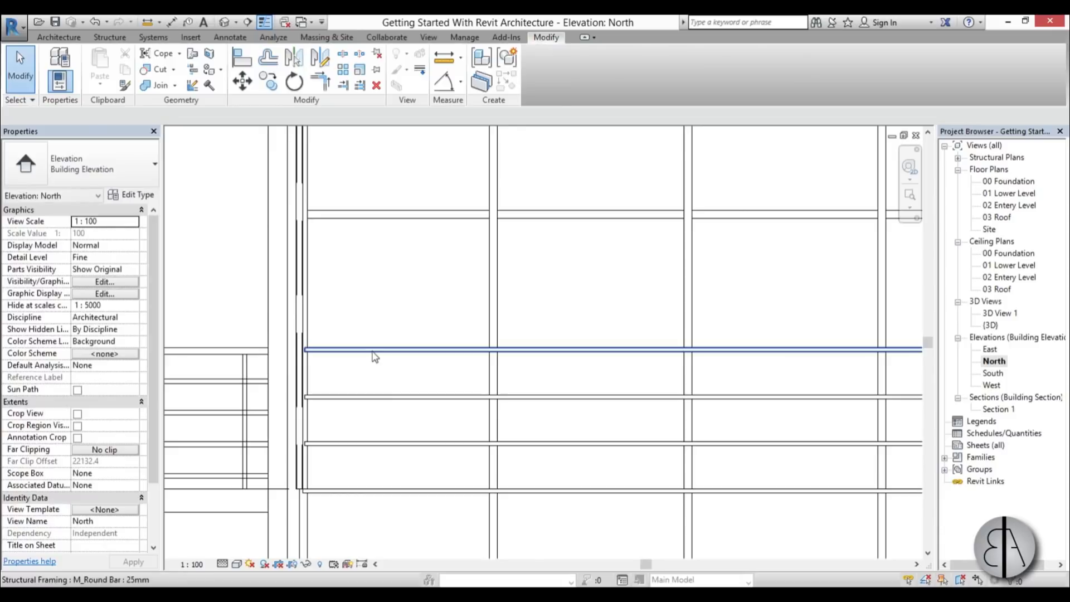
pyautogui.click(373, 350)
pyautogui.keyDown('ctrl'); pyautogui.click(357, 397); pyautogui.keyUp('ctrl')
pyautogui.keyDown('ctrl'); pyautogui.click(360, 443); pyautogui.keyUp('ctrl')
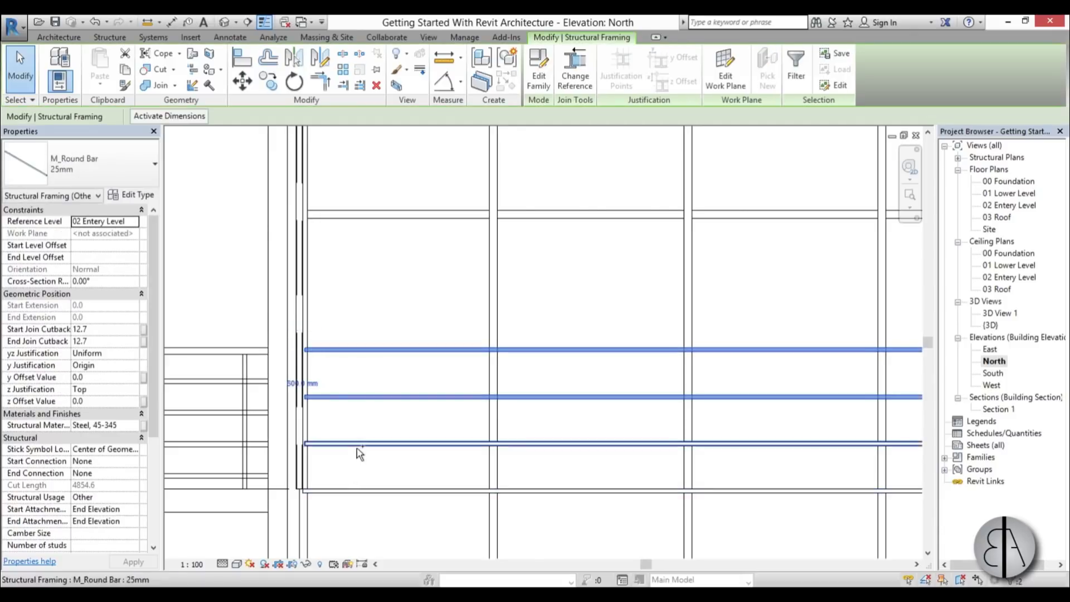
pyautogui.keyDown('ctrl'); pyautogui.click(363, 491); pyautogui.keyUp('ctrl')
# - Copy the four-bar group upward twice at 1200 mm intervals with Constrain off
pyautogui.press('c')
pyautogui.press('o')
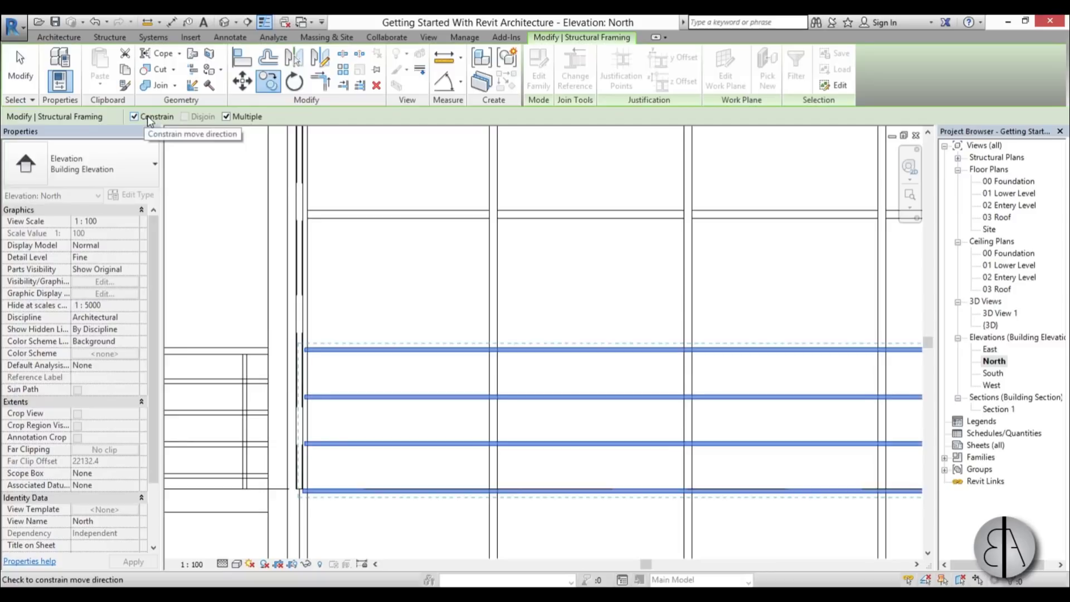
pyautogui.click(147, 116)
pyautogui.click(394, 294)
pyautogui.scroll(-1, 395, 156)
pyautogui.moveTo(397, 179); pyautogui.dragTo(382, 269, button='middle')
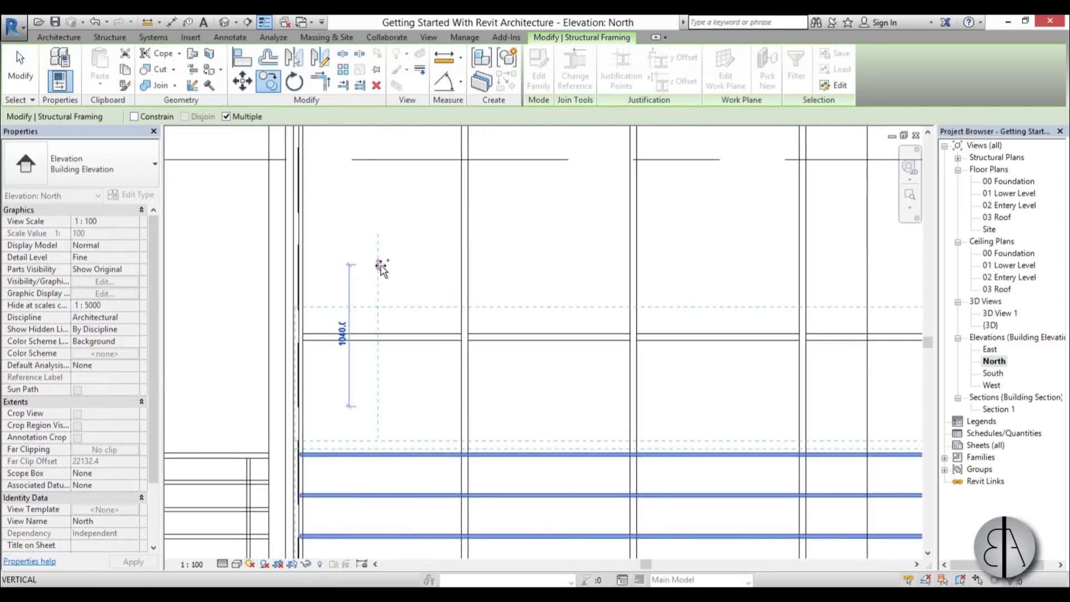
pyautogui.write('1200')
pyautogui.press('Return')
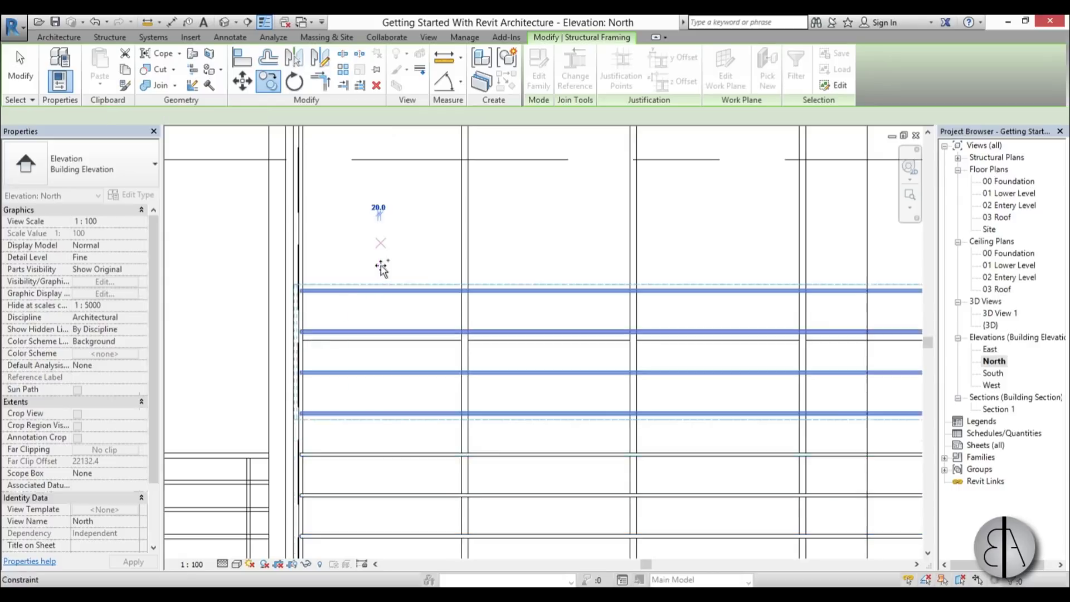
pyautogui.moveTo(382, 271); pyautogui.dragTo(329, 241, button='middle')
pyautogui.click(135, 117)
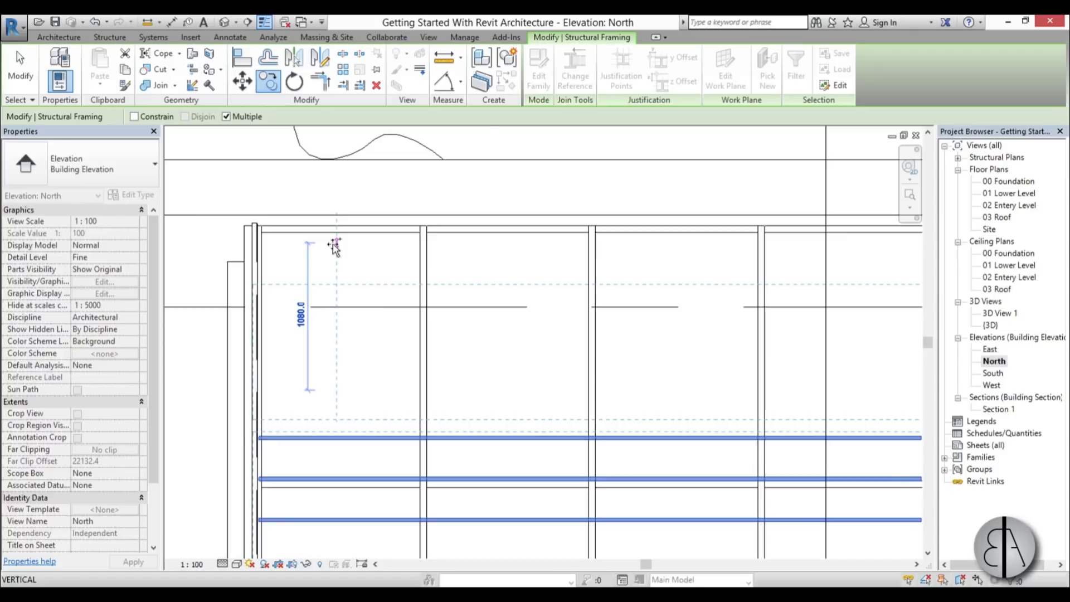
pyautogui.write('1200')
pyautogui.press('Return')
pyautogui.scroll(-4, 502, 263)
pyautogui.press('Escape')
pyautogui.press('Escape')
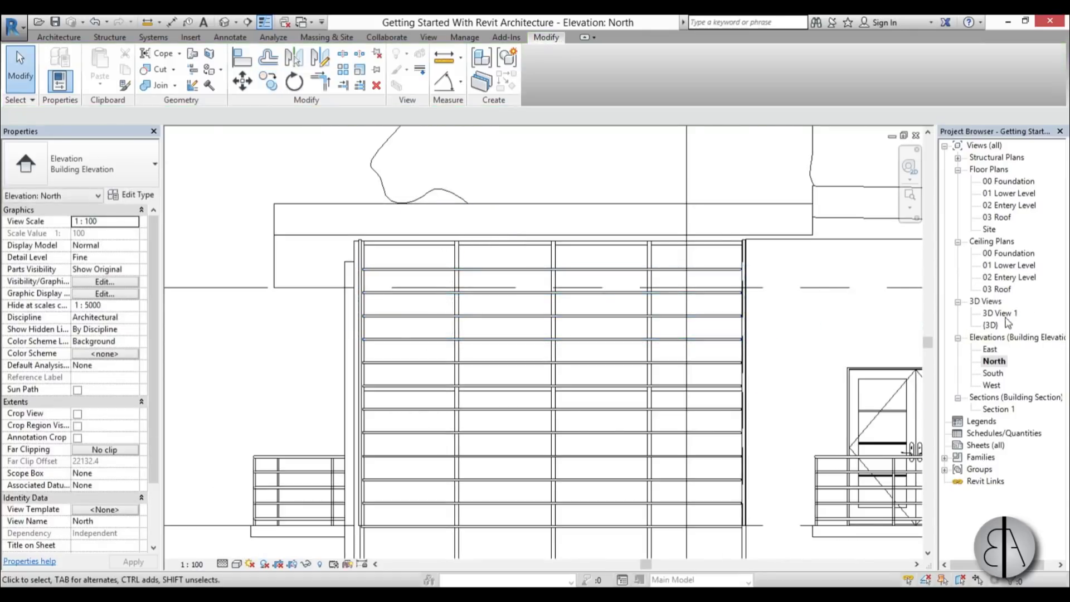
# - Open the {3D} view and orbit toward the stair and balcony corner
pyautogui.doubleClick(990, 325)
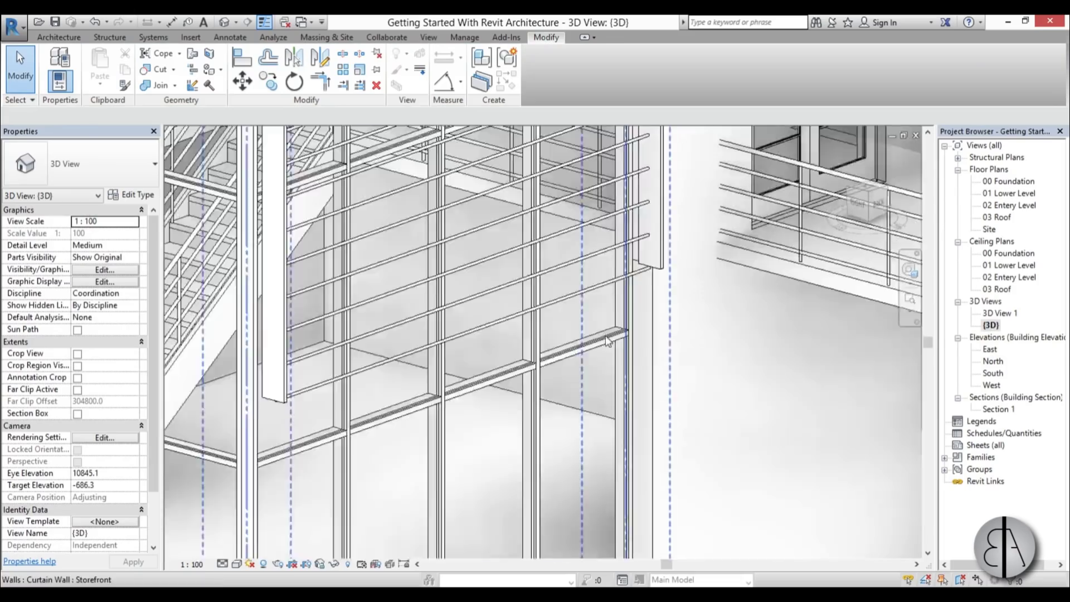
pyautogui.scroll(-5, 607, 341)
pyautogui.keyDown('shift'); pyautogui.moveTo(608, 341); pyautogui.dragTo(577, 308, button='middle'); pyautogui.keyUp('shift')
pyautogui.scroll(4, 579, 349)
pyautogui.scroll(6, 577, 307)
pyautogui.scroll(2, 588, 405)
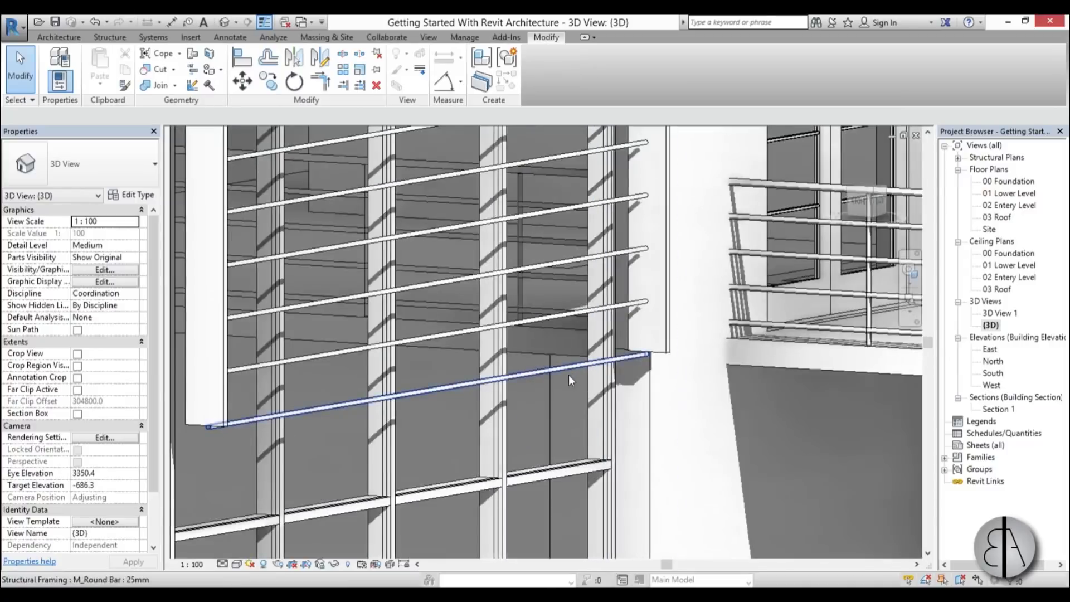
# - Select a round bar to inspect it, then orbit to view the curtain wall from behind
pyautogui.click(568, 374)
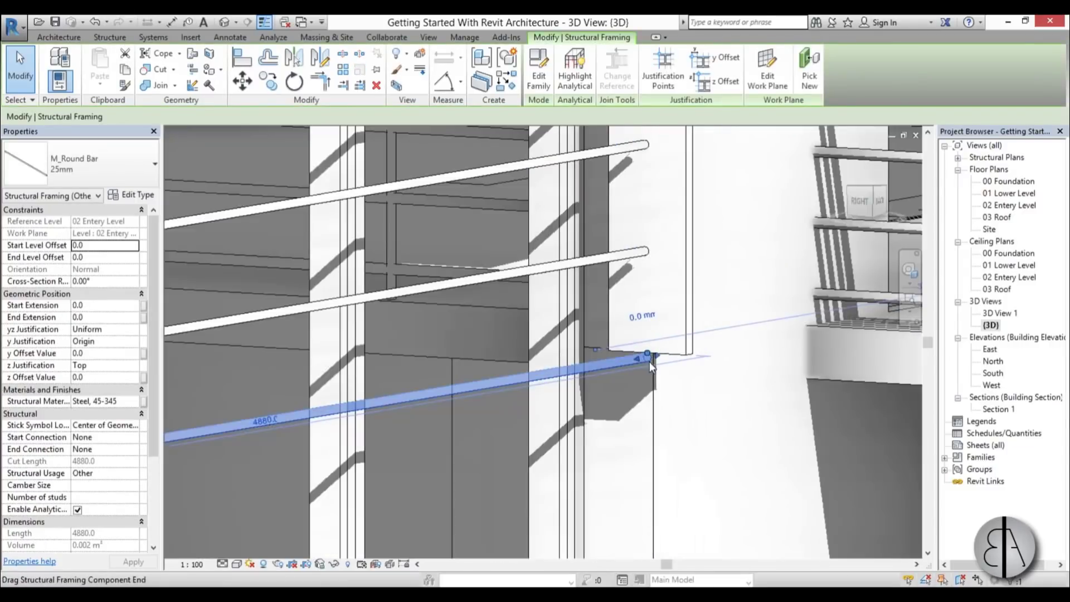
pyautogui.press('Escape')
pyautogui.scroll(-4, 651, 397)
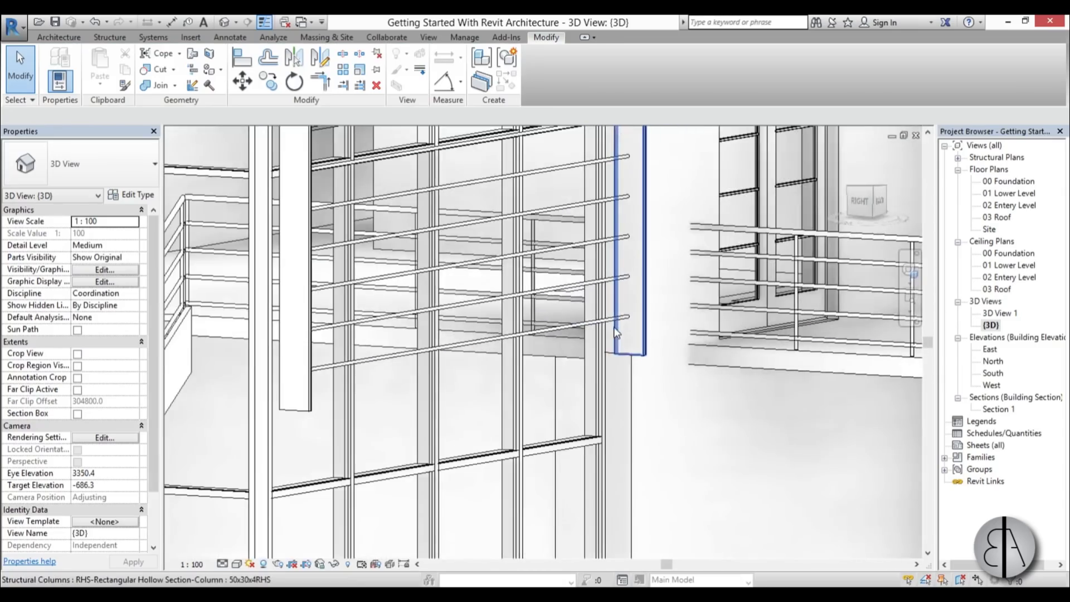
pyautogui.keyDown('shift'); pyautogui.moveTo(616, 333); pyautogui.dragTo(481, 235, button='middle'); pyautogui.keyUp('shift')
pyautogui.scroll(3, 423, 270)
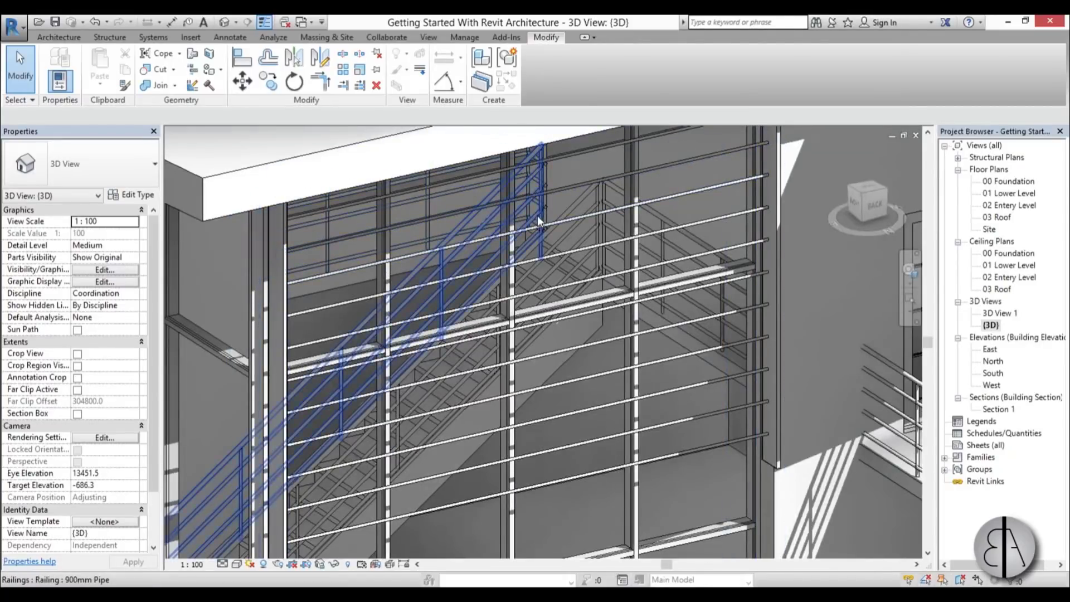
# - Start a Model In-Place Generic Models component named 'louver'
pyautogui.click(62, 37)
pyautogui.click(160, 92)
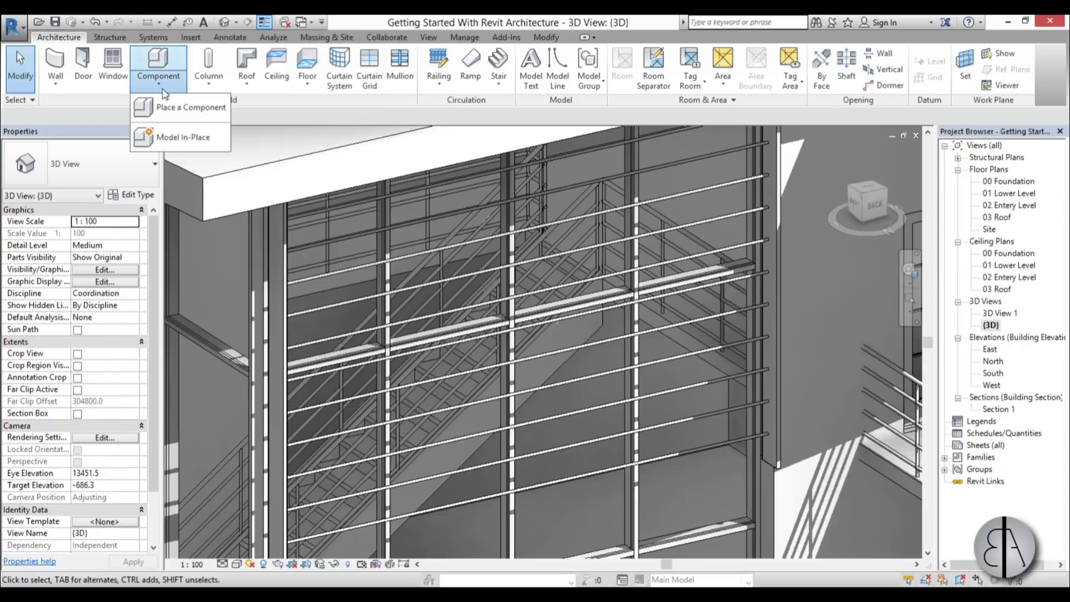
pyautogui.click(179, 139)
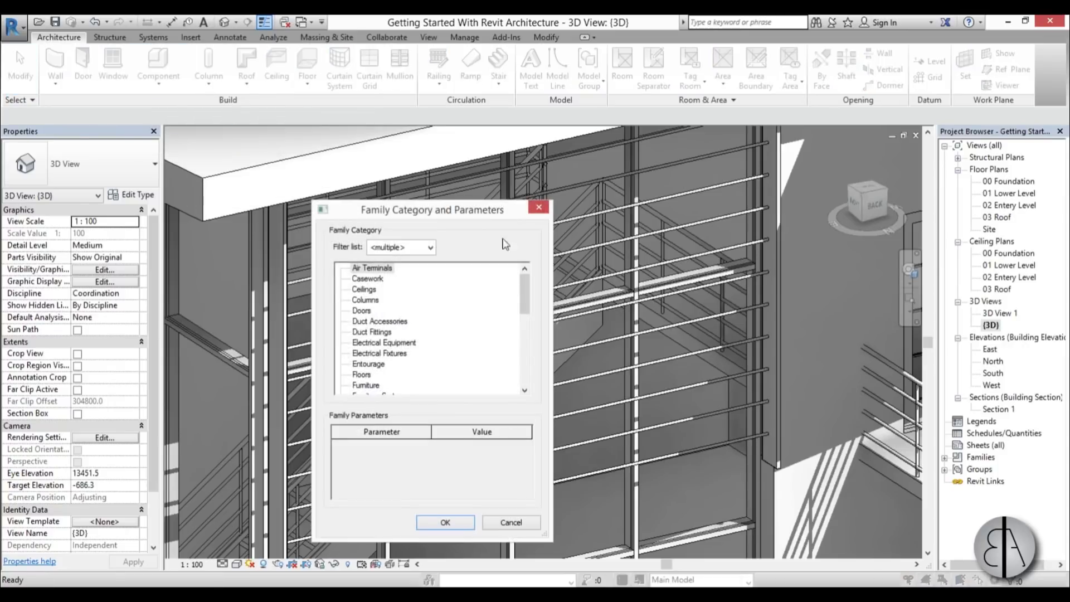
pyautogui.moveTo(519, 292); pyautogui.dragTo(388, 334)
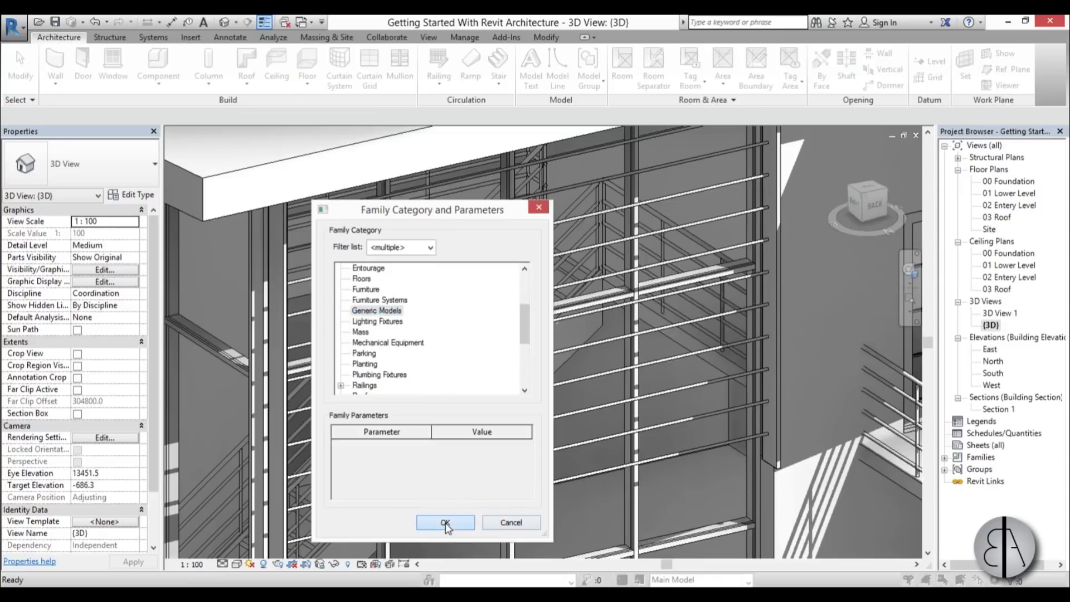
pyautogui.click(445, 523)
pyautogui.write('lou')
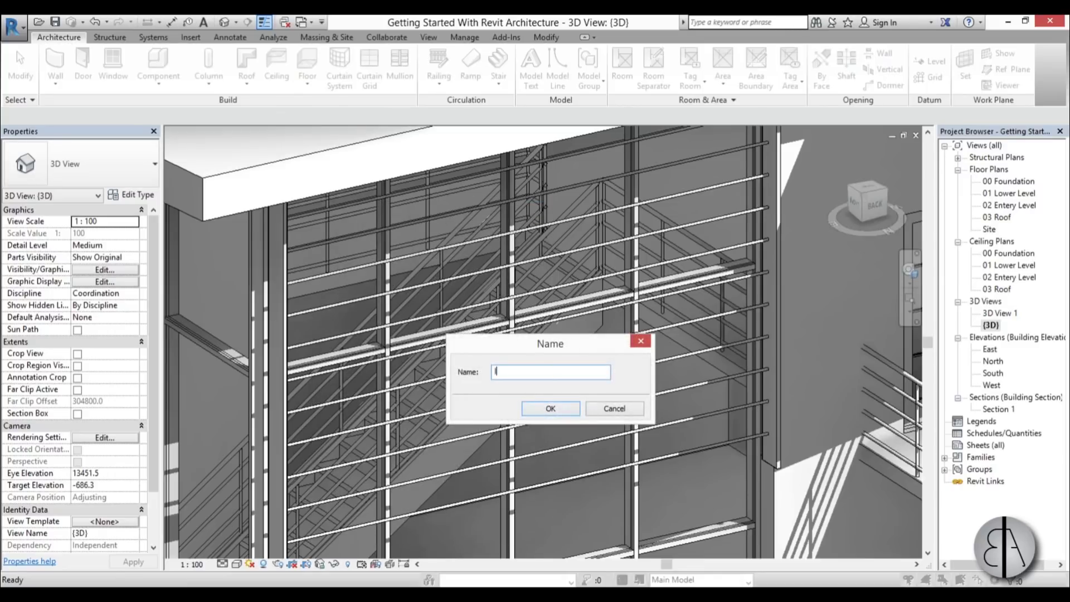
pyautogui.write('ver')
pyautogui.press('Return')
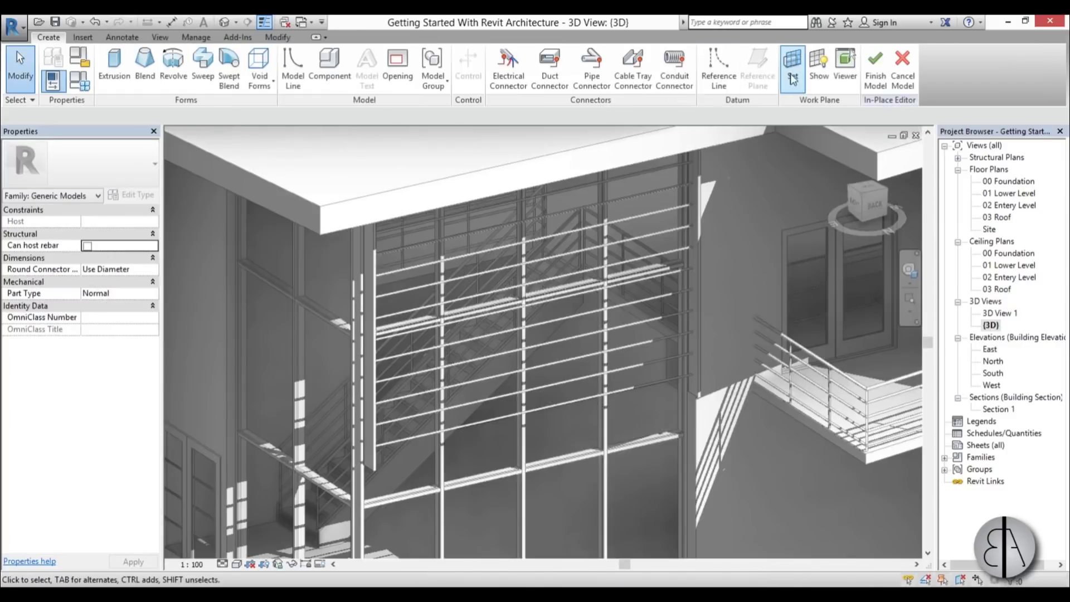
# - Set the component's work plane to the steel column face and open Section 1
pyautogui.click(792, 62)
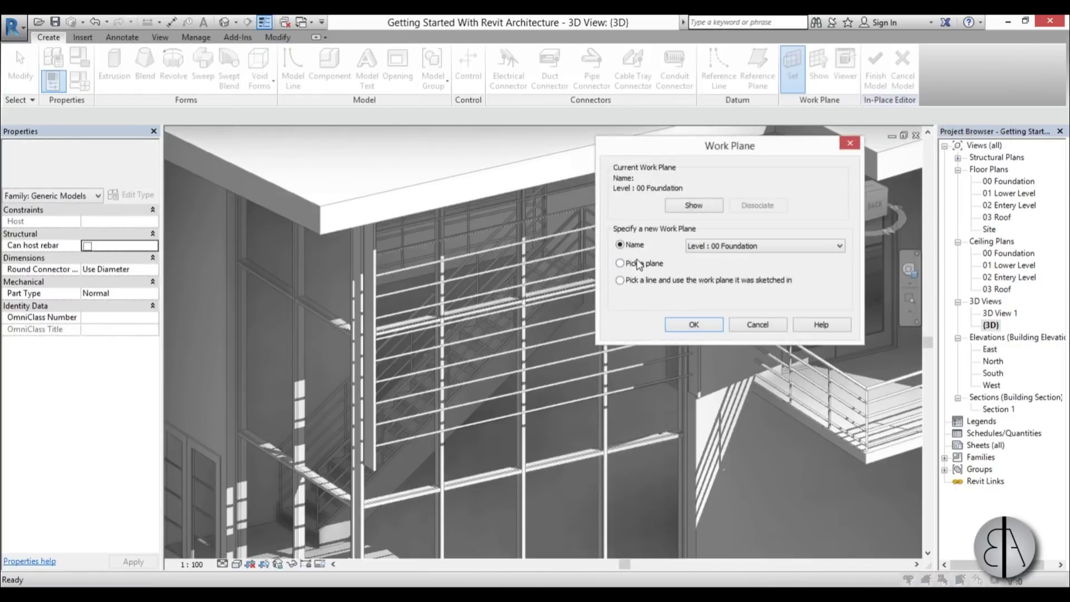
pyautogui.click(694, 325)
pyautogui.scroll(-3, 505, 313)
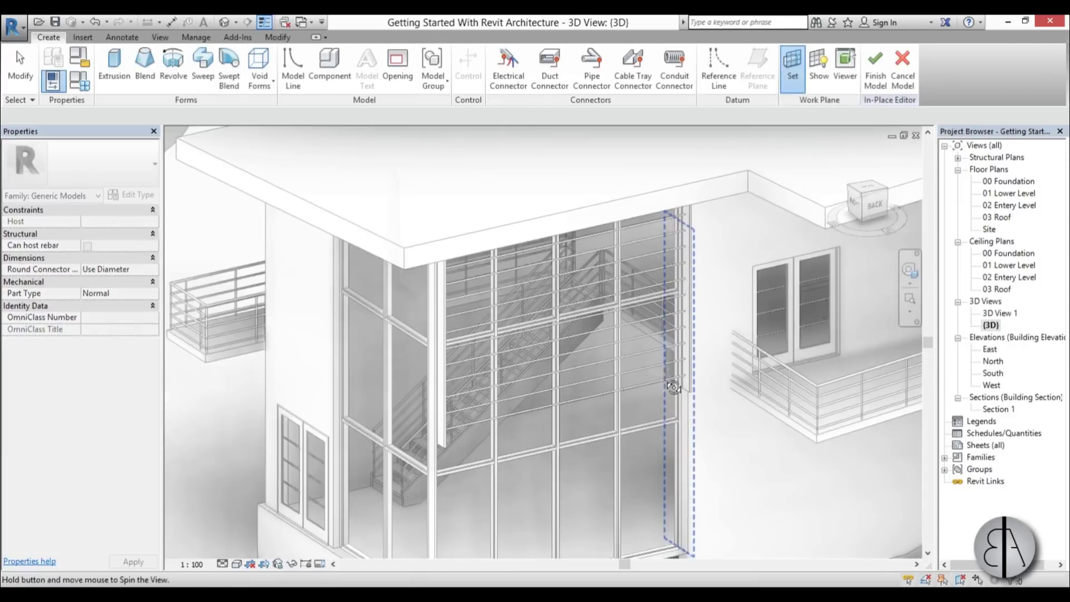
pyautogui.scroll(8, 505, 313)
pyautogui.scroll(4, 505, 314)
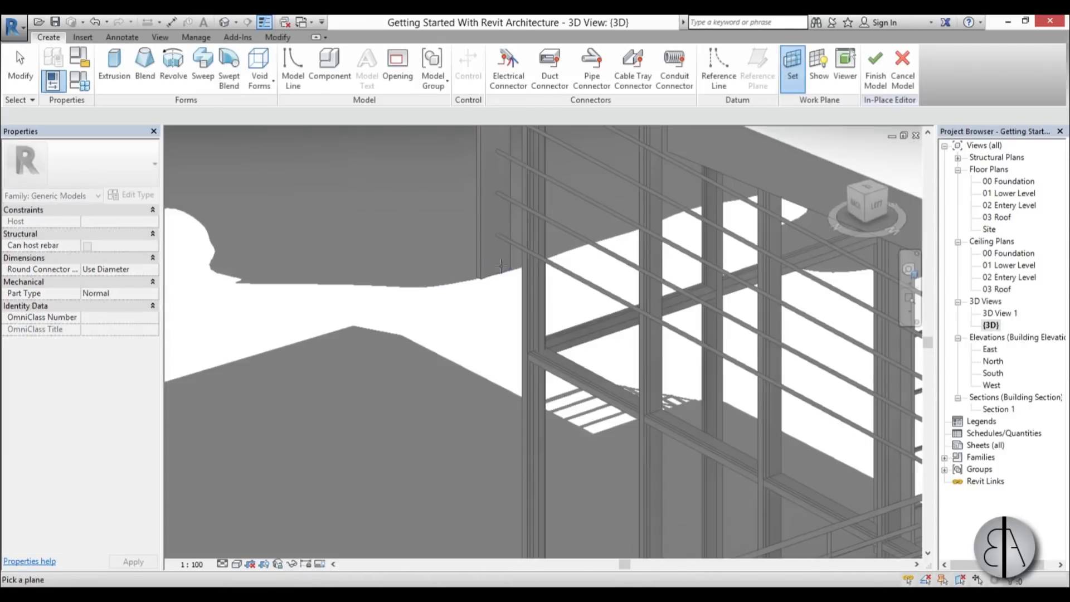
pyautogui.click(500, 272)
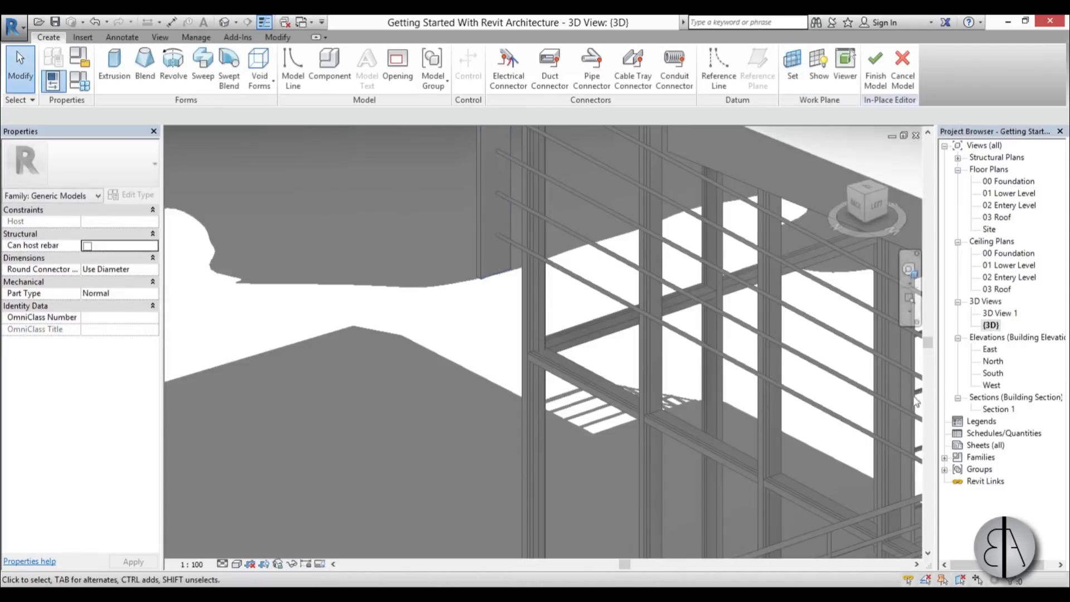
pyautogui.scroll(-2, 777, 360)
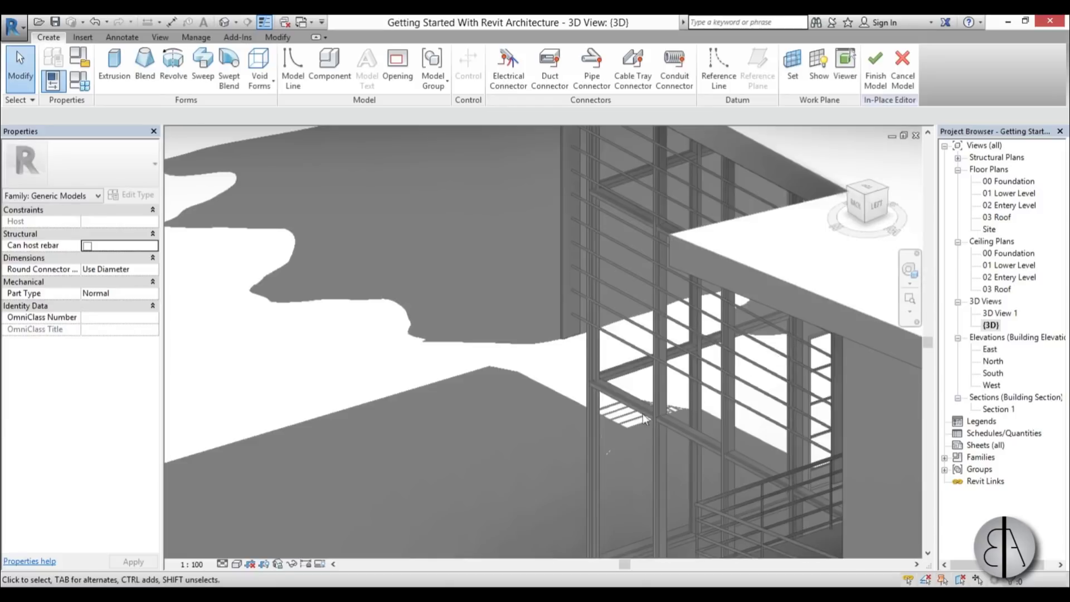
pyautogui.doubleClick(988, 414)
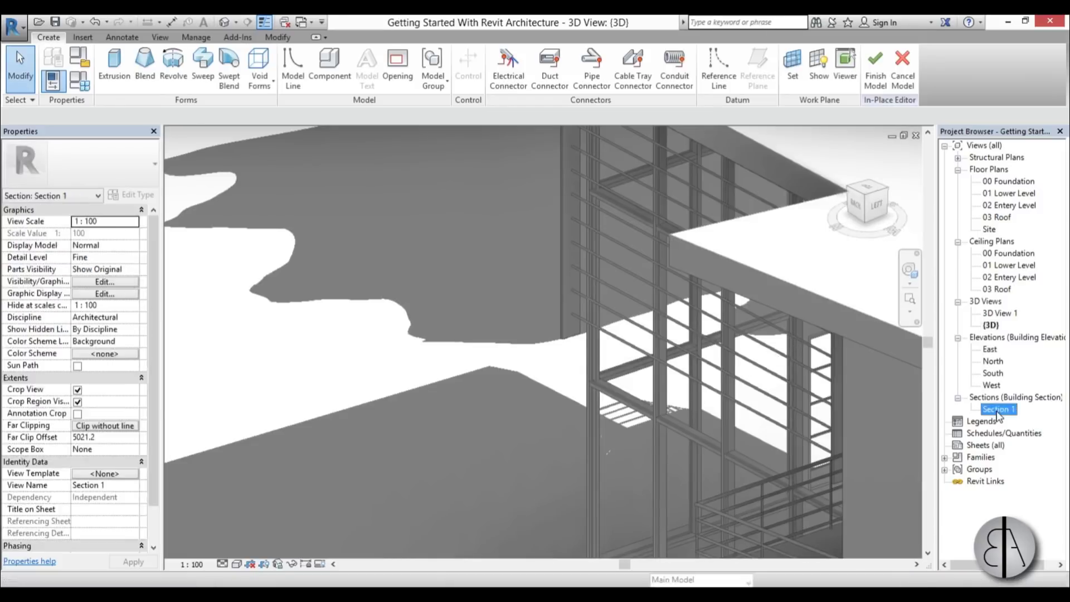
pyautogui.scroll(4, 524, 285)
# - Start an extrusion sketch and confirm its work plane from the default 3D view
pyautogui.click(114, 66)
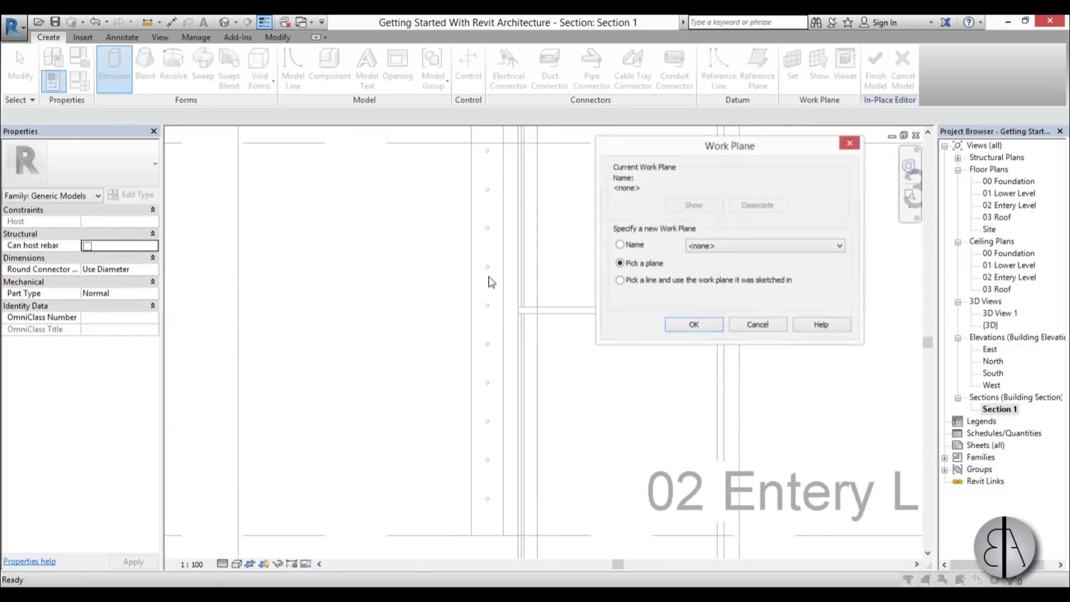
pyautogui.click(684, 327)
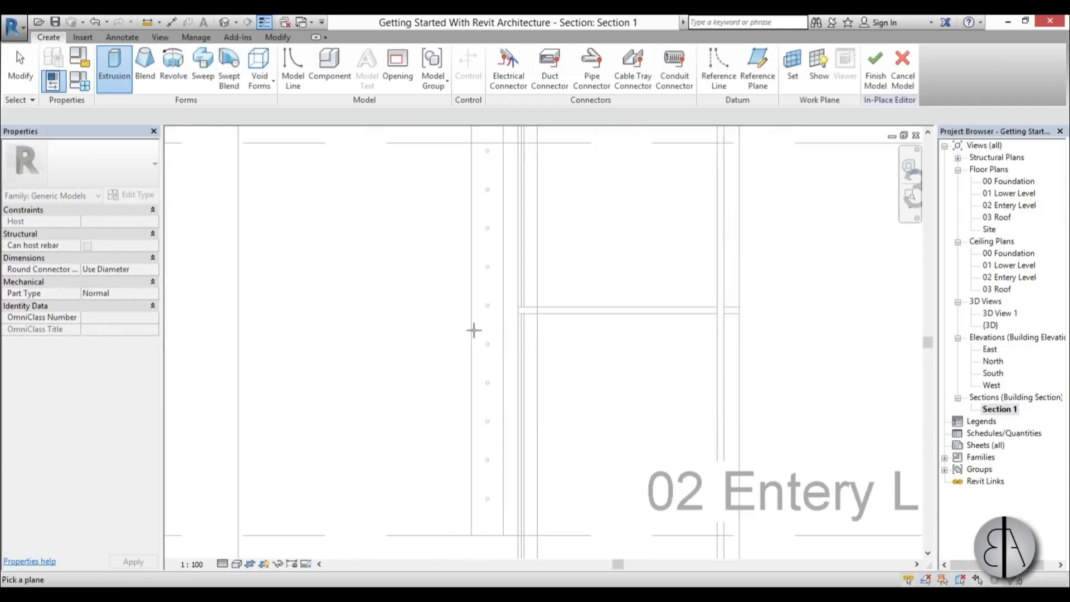
pyautogui.scroll(3, 477, 535)
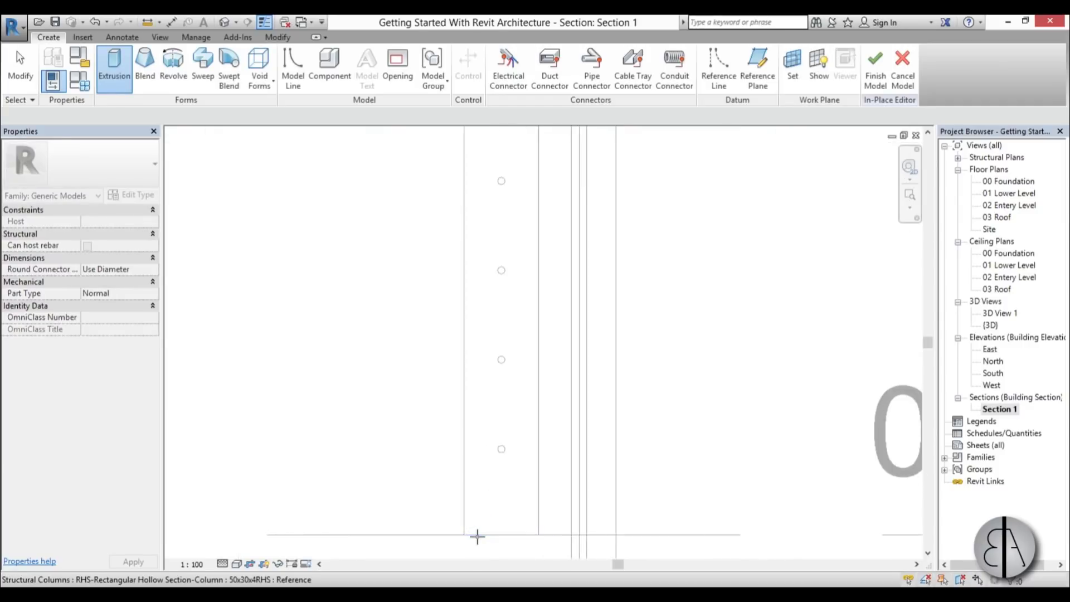
pyautogui.doubleClick(991, 325)
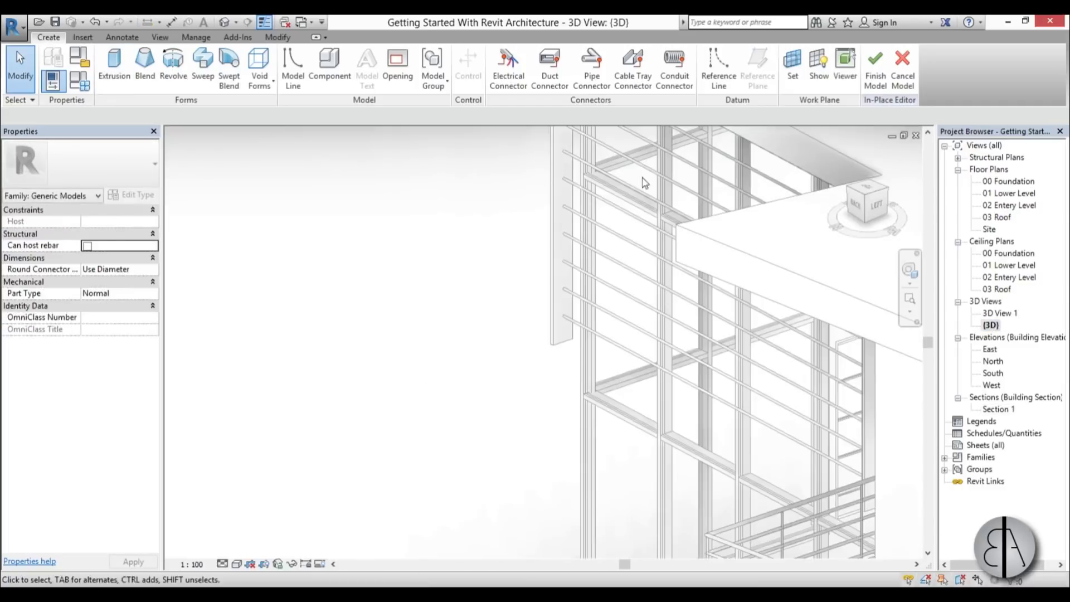
pyautogui.click(115, 64)
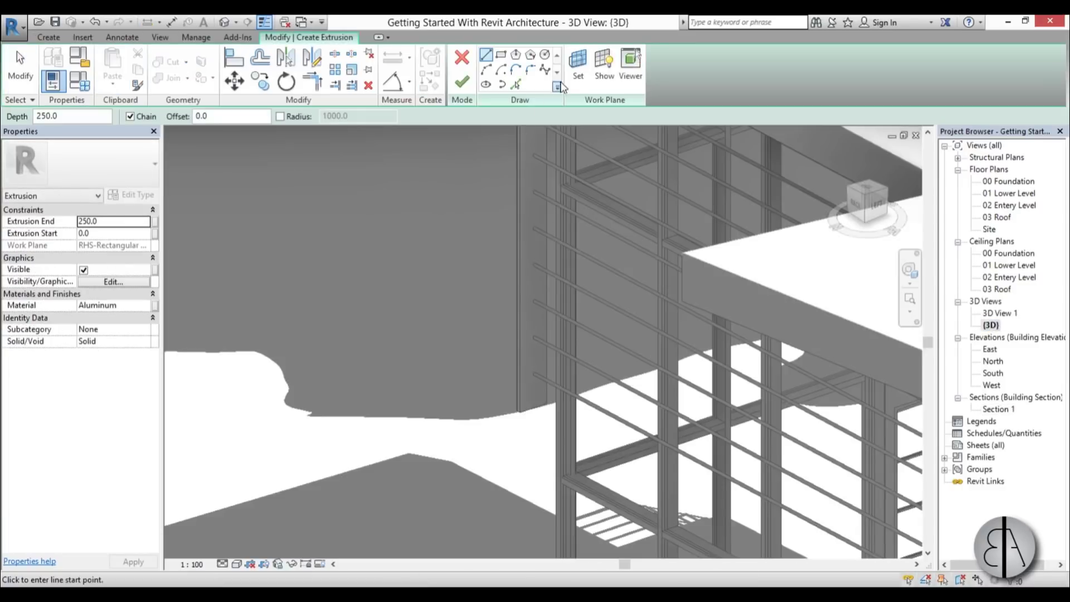
pyautogui.click(578, 66)
pyautogui.click(693, 325)
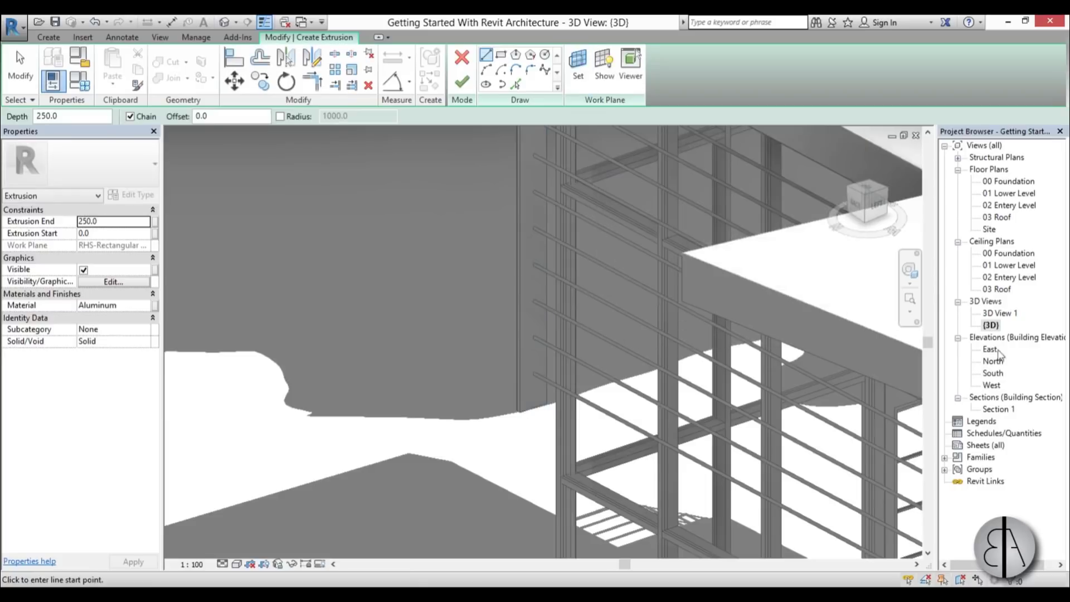
# - In Section 1, draw an ellipse centred on the round bar with radii 200 and 20
pyautogui.doubleClick(996, 409)
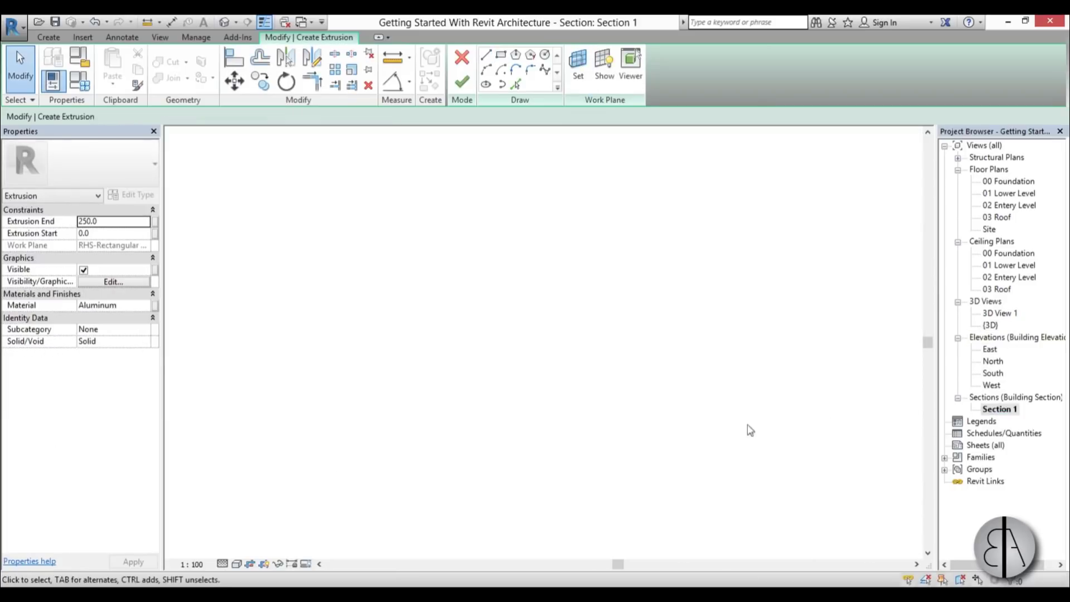
pyautogui.scroll(6, 490, 262)
pyautogui.scroll(4, 403, 309)
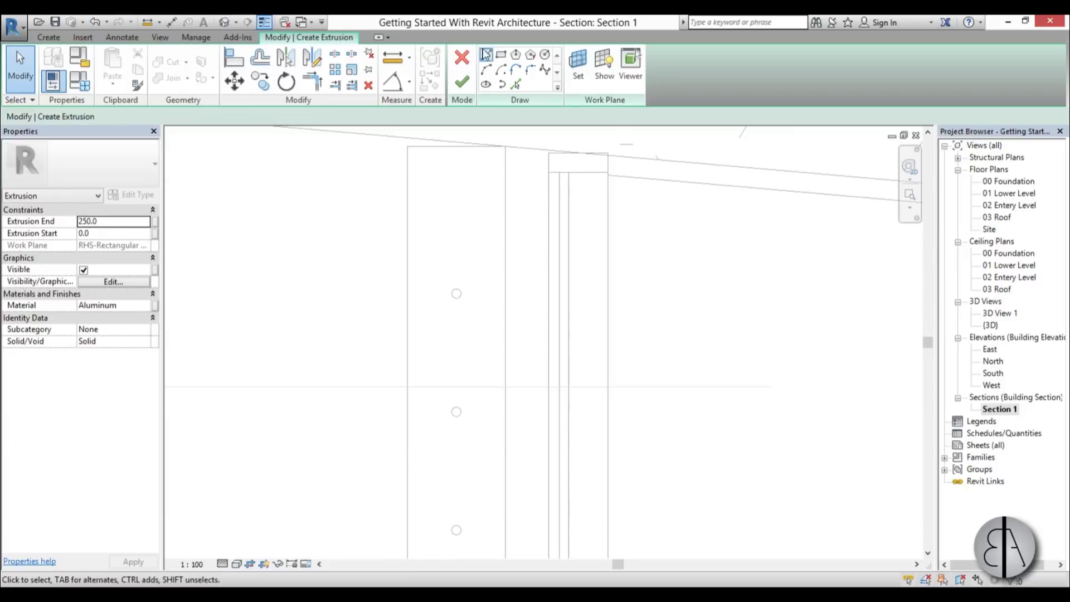
pyautogui.click(486, 84)
pyautogui.scroll(4, 459, 278)
pyautogui.scroll(3, 460, 288)
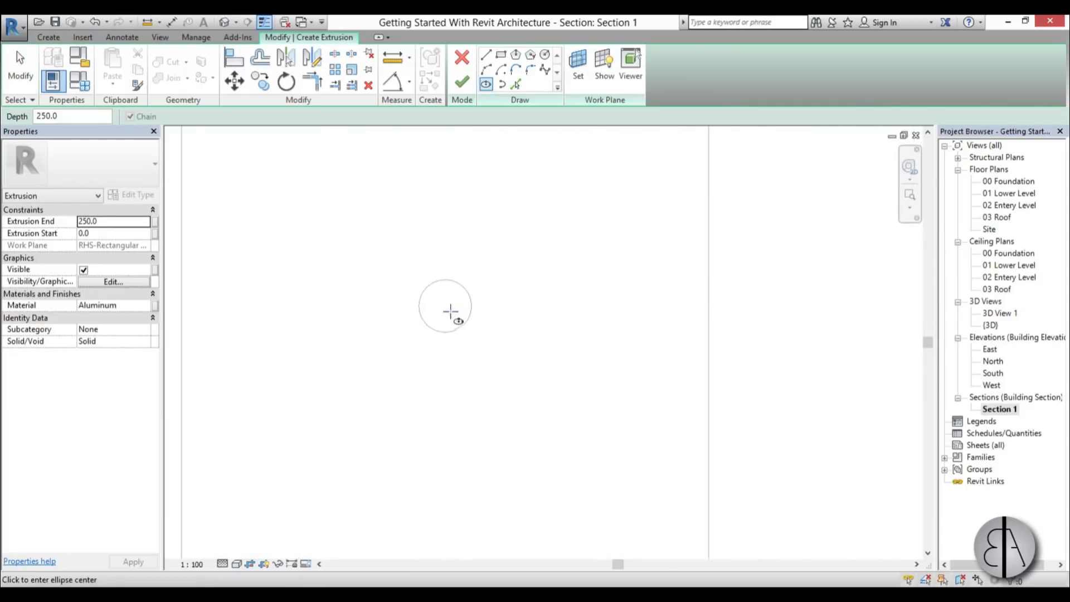
pyautogui.click(444, 305)
pyautogui.scroll(-3, 444, 305)
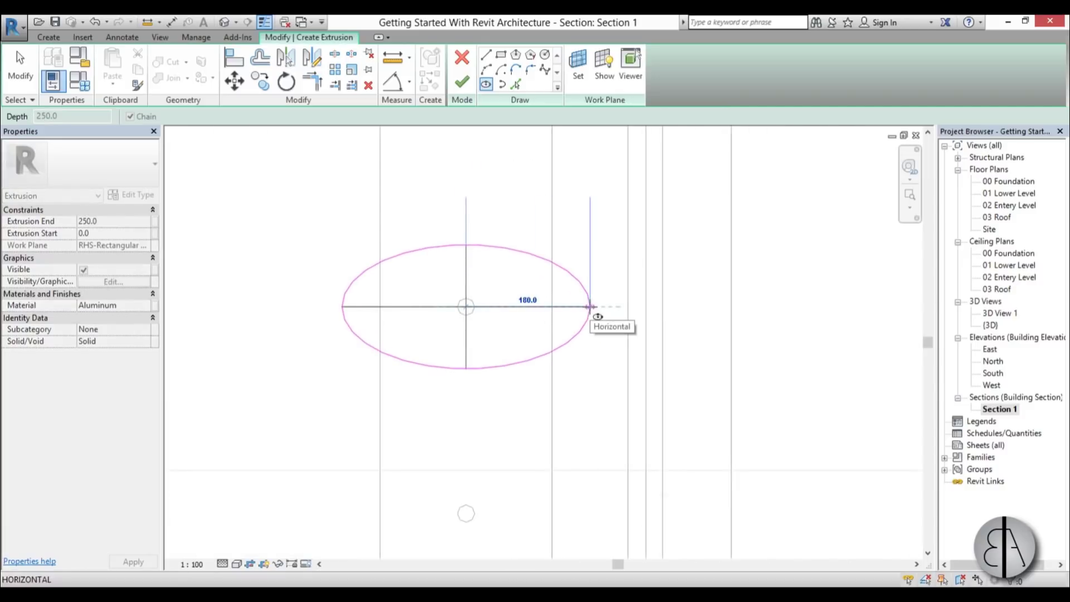
pyautogui.write('200')
pyautogui.press('Return')
pyautogui.scroll(2, 473, 322)
pyautogui.scroll(2, 472, 319)
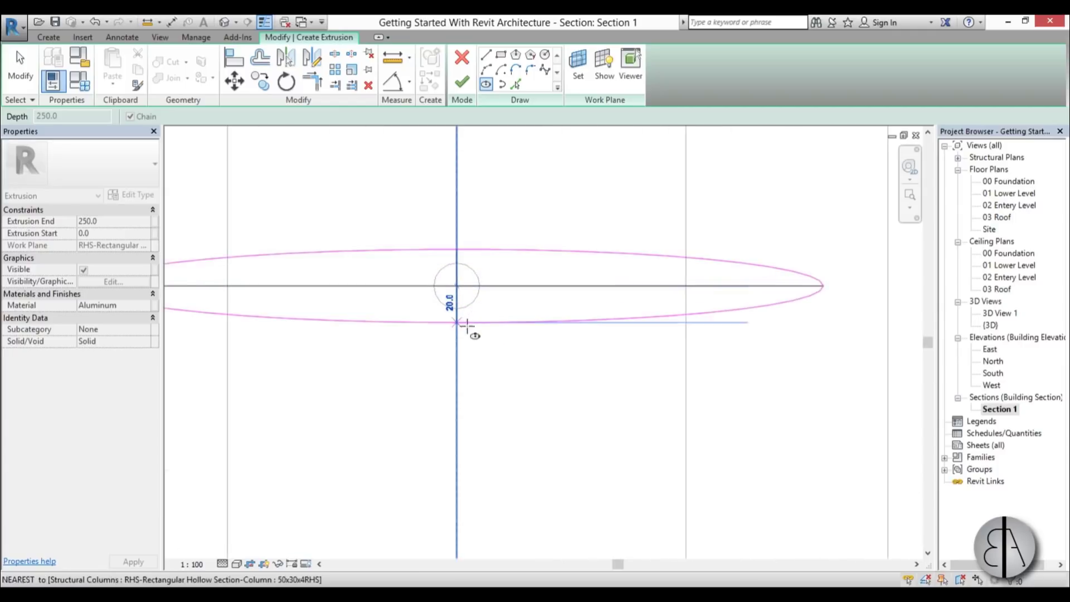
pyautogui.click(460, 322)
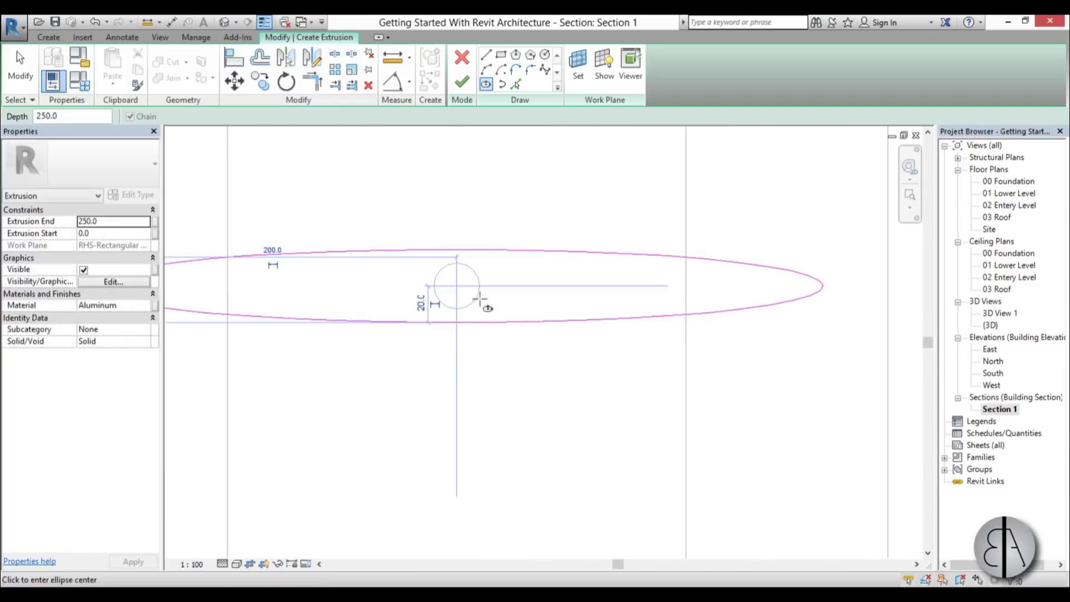
pyautogui.scroll(4, 446, 296)
# - Draw a small circle centred on the round bar
pyautogui.click(544, 54)
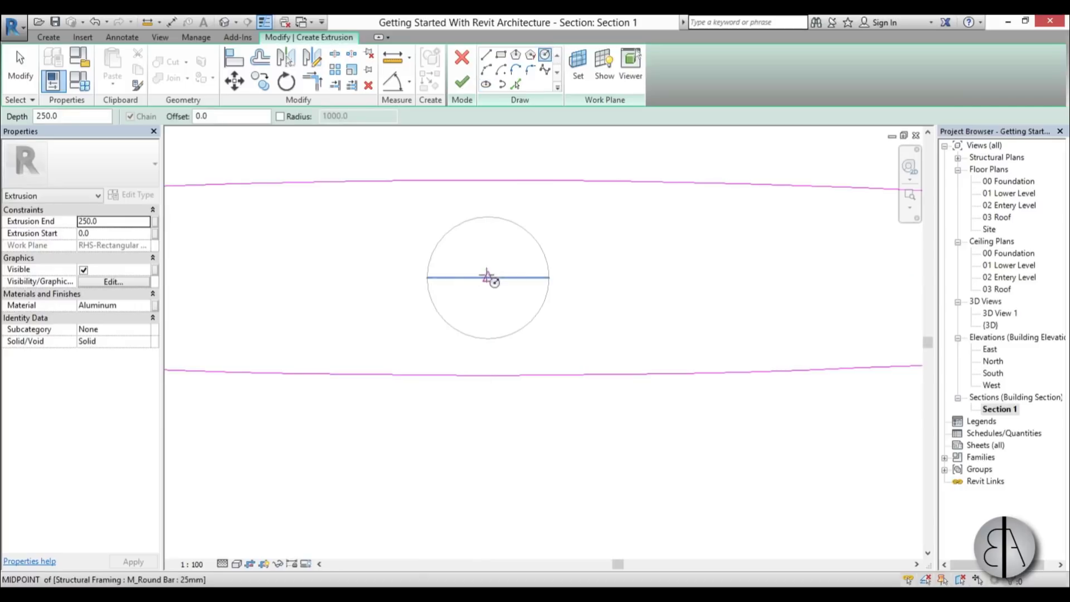
pyautogui.click(489, 277)
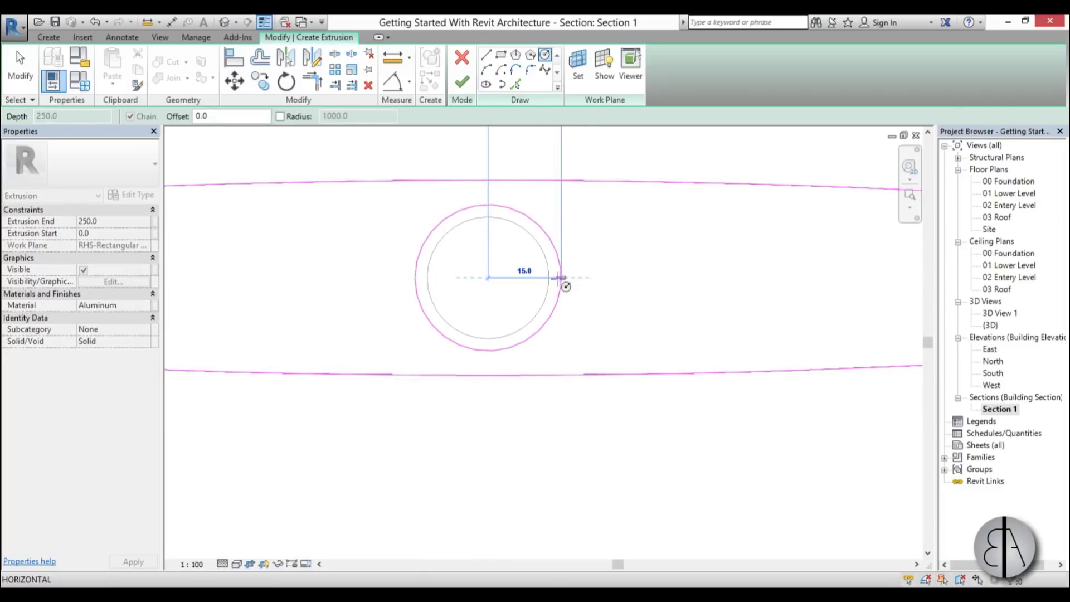
pyautogui.scroll(3, 558, 281)
pyautogui.click(556, 280)
pyautogui.scroll(-3, 558, 304)
pyautogui.scroll(-2, 558, 303)
pyautogui.press('Escape')
pyautogui.press('Escape')
pyautogui.scroll(-2, 545, 306)
pyautogui.scroll(-3, 390, 279)
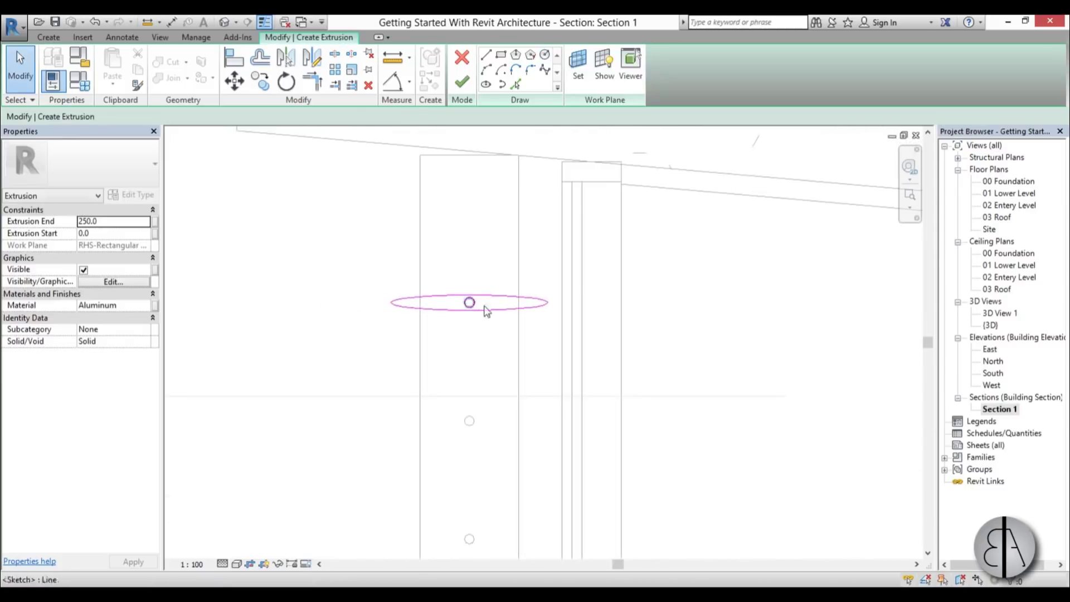
pyautogui.scroll(-3, 511, 343)
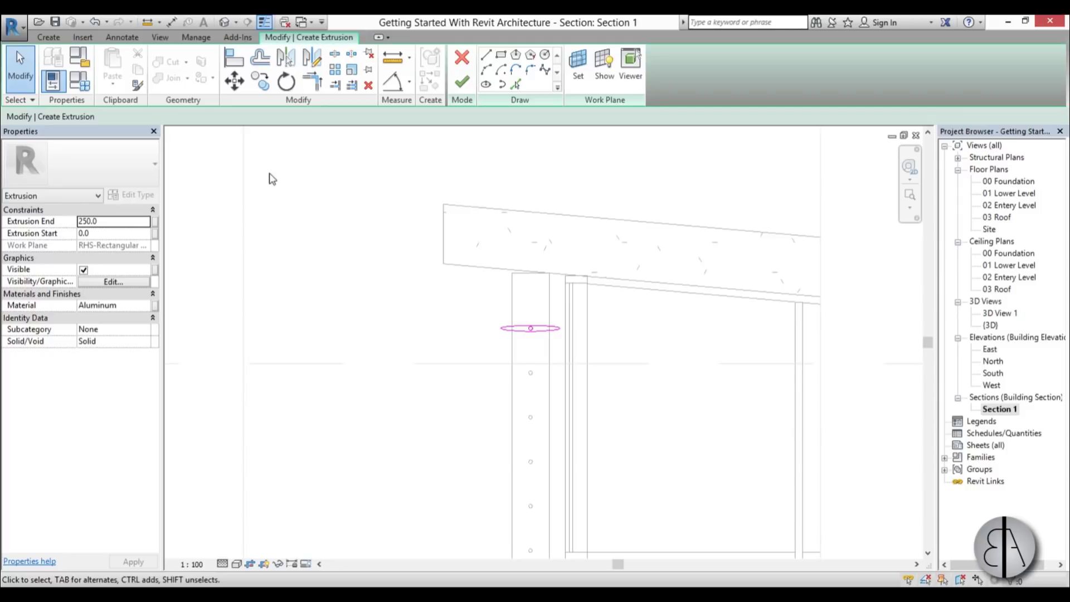
pyautogui.scroll(4, 560, 329)
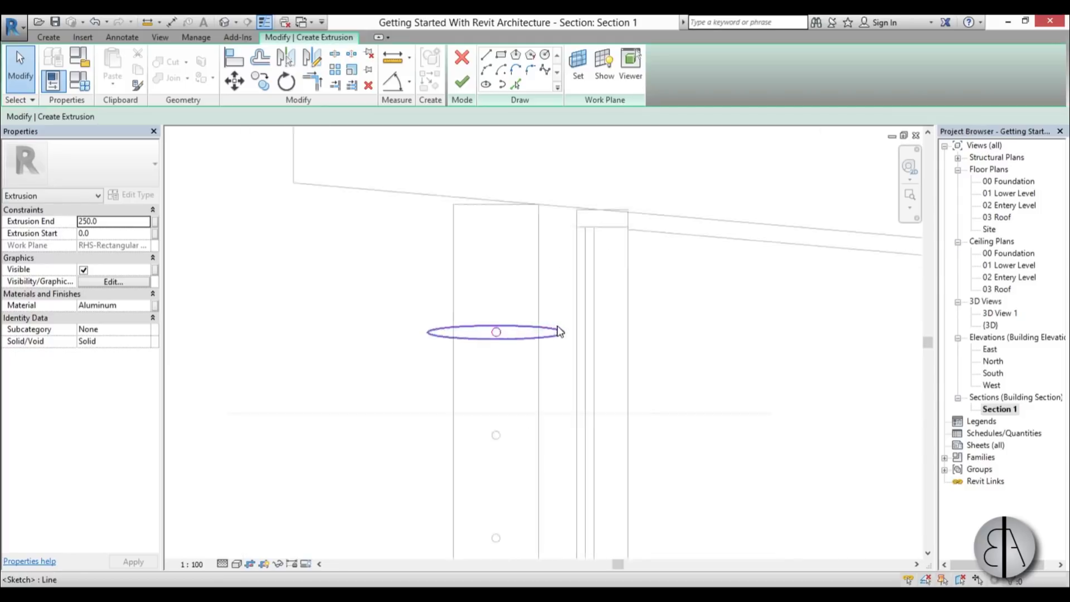
# - Rotate the ellipse 15 degrees about the circle's centre on the round bar
pyautogui.moveTo(346, 306); pyautogui.dragTo(635, 412)
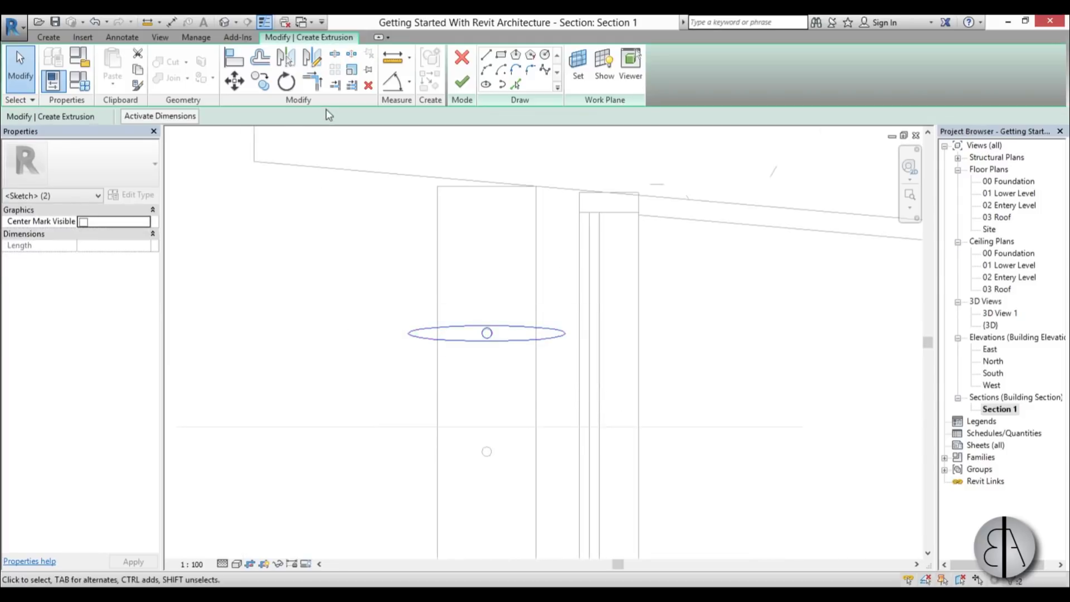
pyautogui.click(289, 91)
pyautogui.scroll(4, 486, 327)
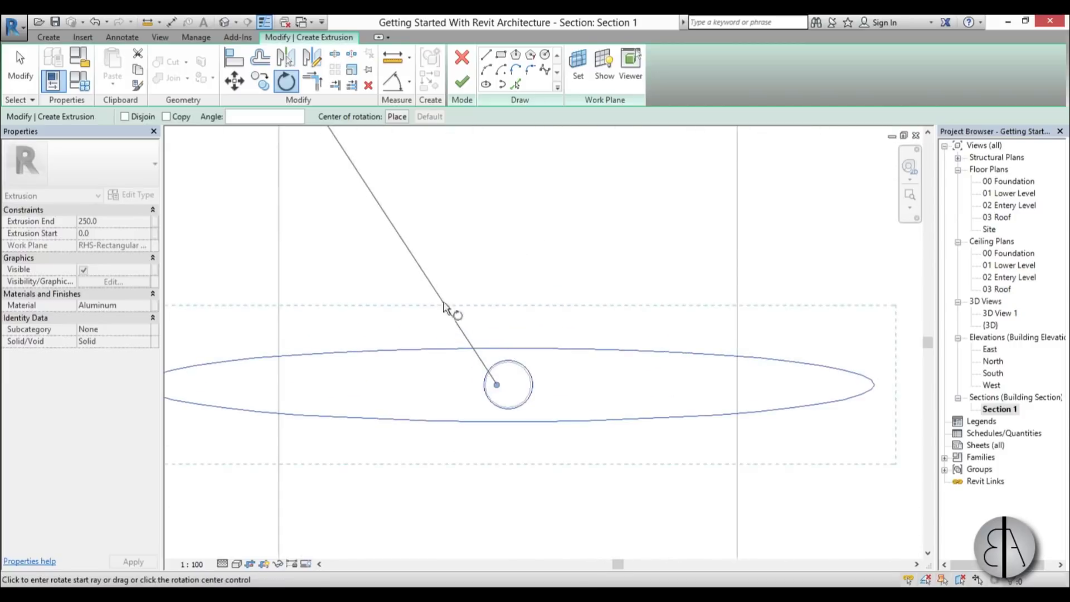
pyautogui.click(397, 116)
pyautogui.scroll(4, 496, 382)
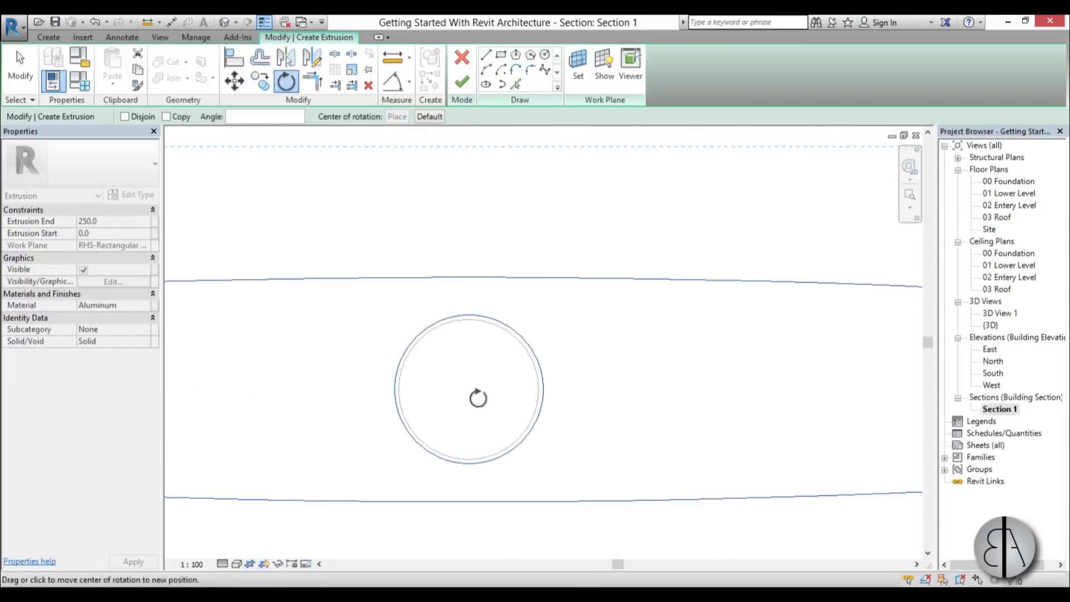
pyautogui.click(468, 386)
pyautogui.scroll(-4, 477, 389)
pyautogui.click(741, 393)
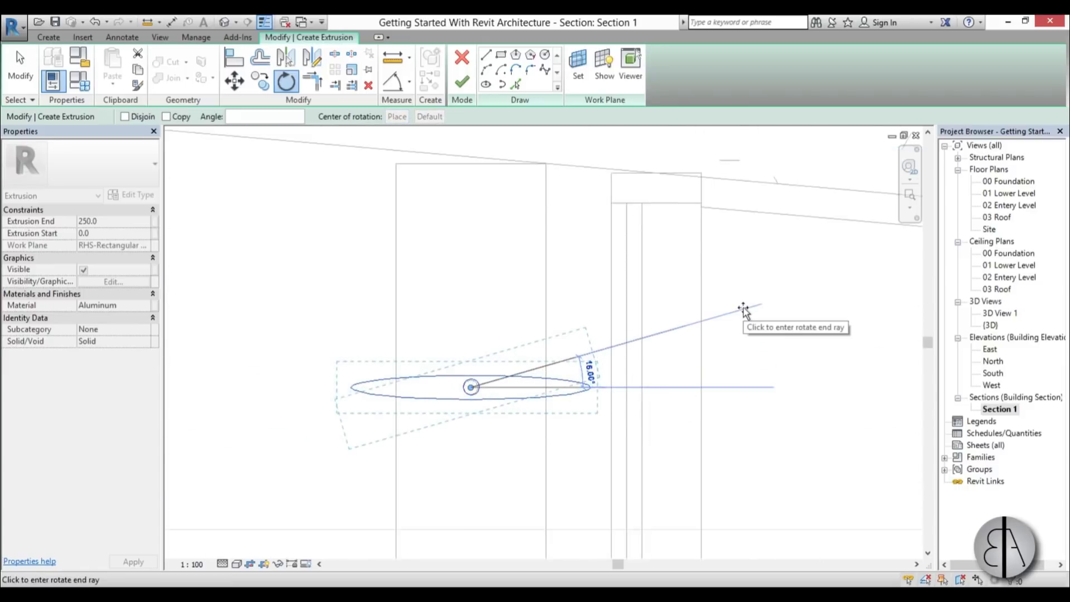
pyautogui.write('15')
pyautogui.press('Return')
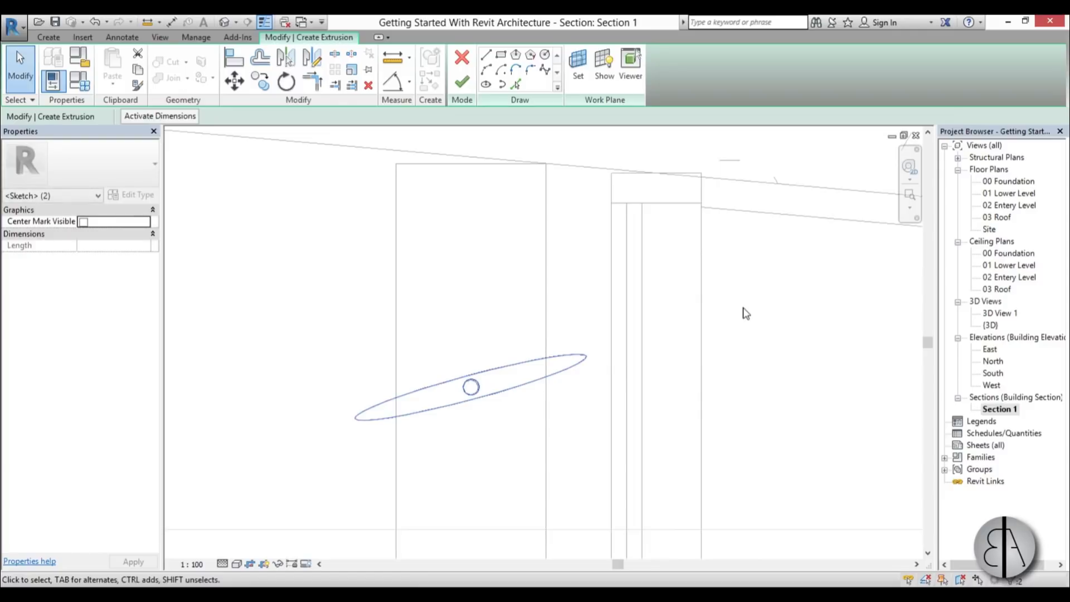
pyautogui.scroll(-3, 418, 316)
pyautogui.scroll(1, 360, 311)
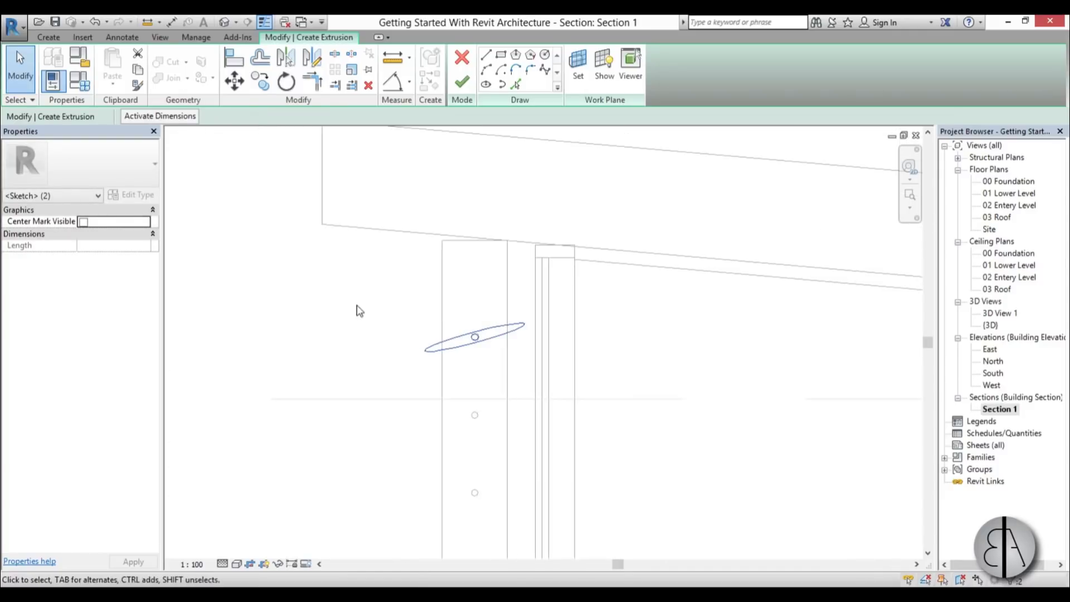
# - Copy the tilted ellipse repeatedly, unconstrained, 300 apart down the column
pyautogui.click(260, 89)
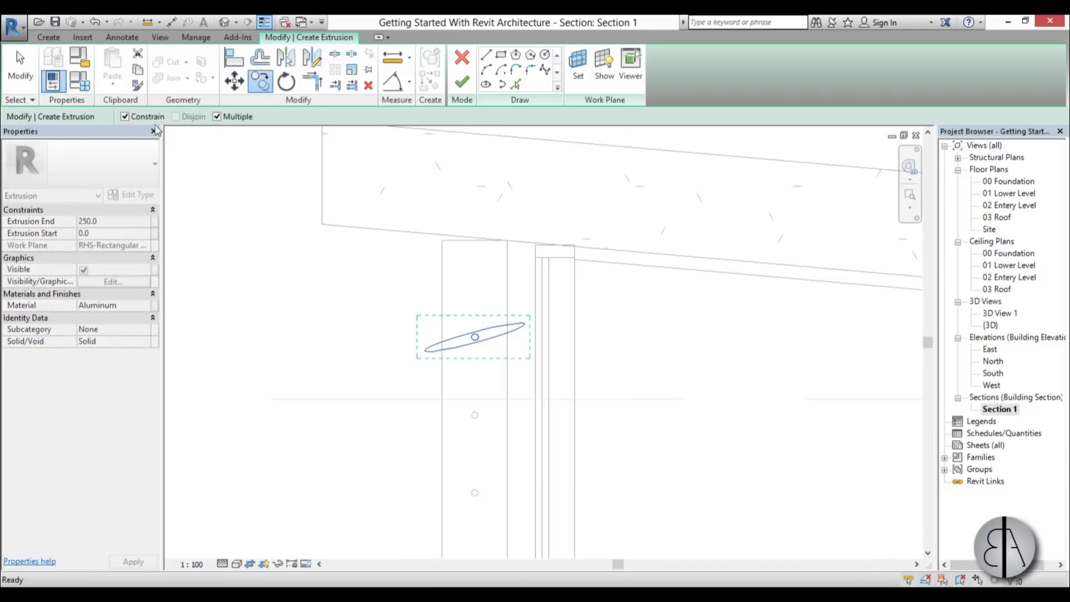
pyautogui.click(124, 117)
pyautogui.scroll(-2, 592, 210)
pyautogui.click(350, 290)
pyautogui.write('300')
pyautogui.press('Return')
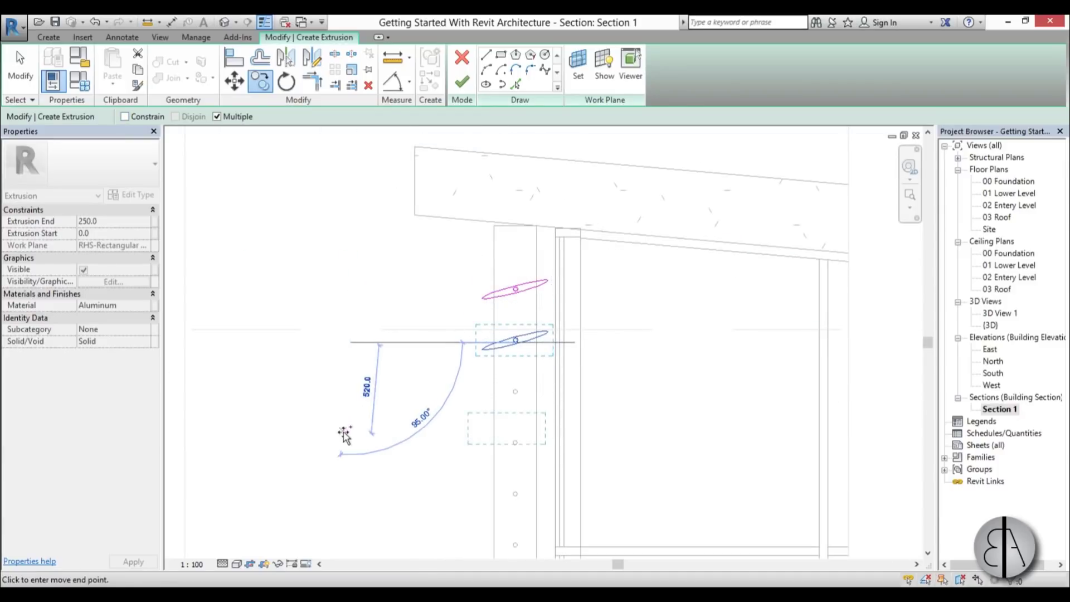
pyautogui.write('300')
pyautogui.press('Return')
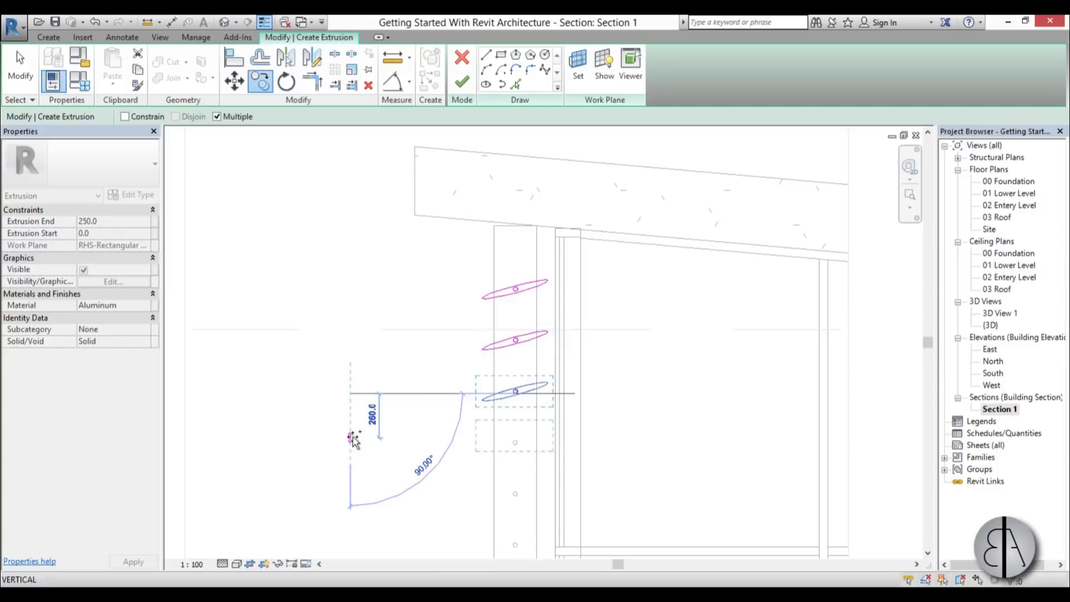
pyautogui.write('300')
pyautogui.press('Return')
pyautogui.scroll(-2, 424, 290)
pyautogui.moveTo(424, 270); pyautogui.dragTo(412, 183, button='middle')
pyautogui.press('Escape')
# - Copy the stacked ellipse group lower by 1220, then again by 1200
pyautogui.moveTo(406, 149); pyautogui.dragTo(520, 346)
pyautogui.click(260, 81)
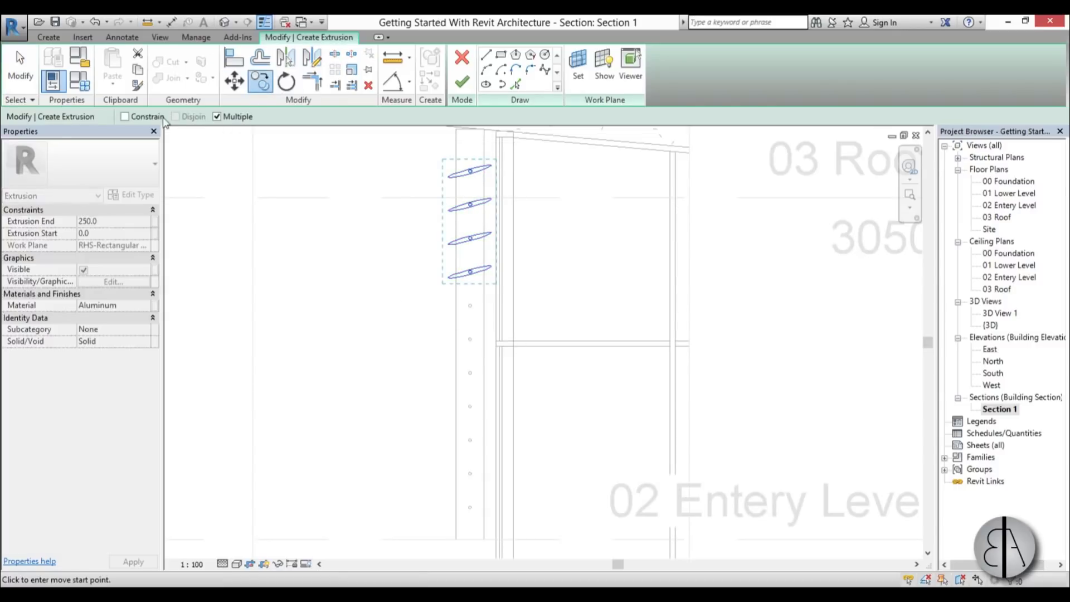
pyautogui.click(352, 198)
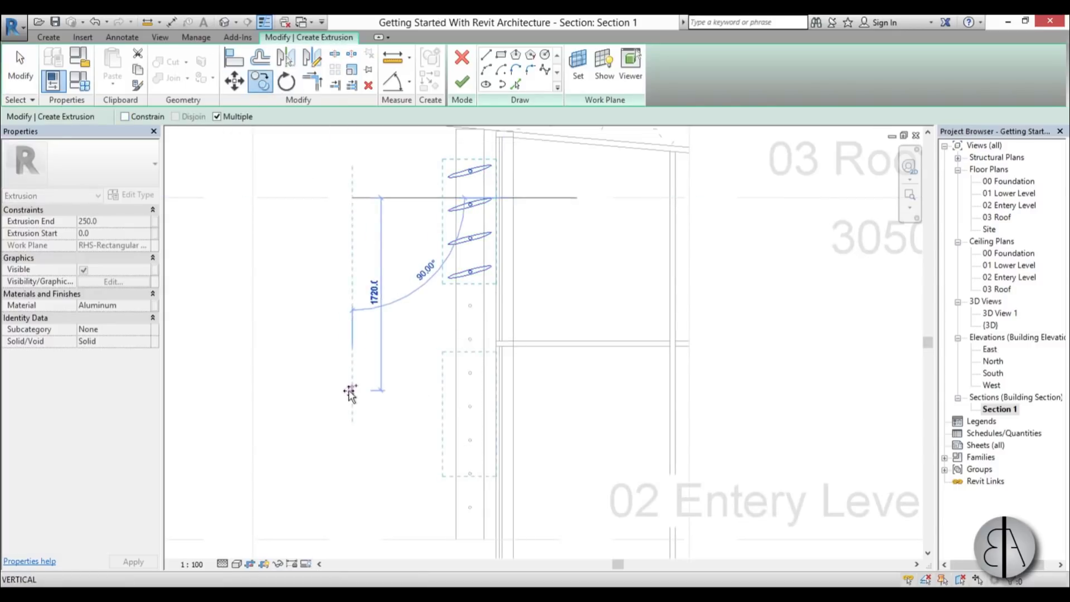
pyautogui.write('1220.0')
pyautogui.press('Return')
pyautogui.scroll(-1, 353, 402)
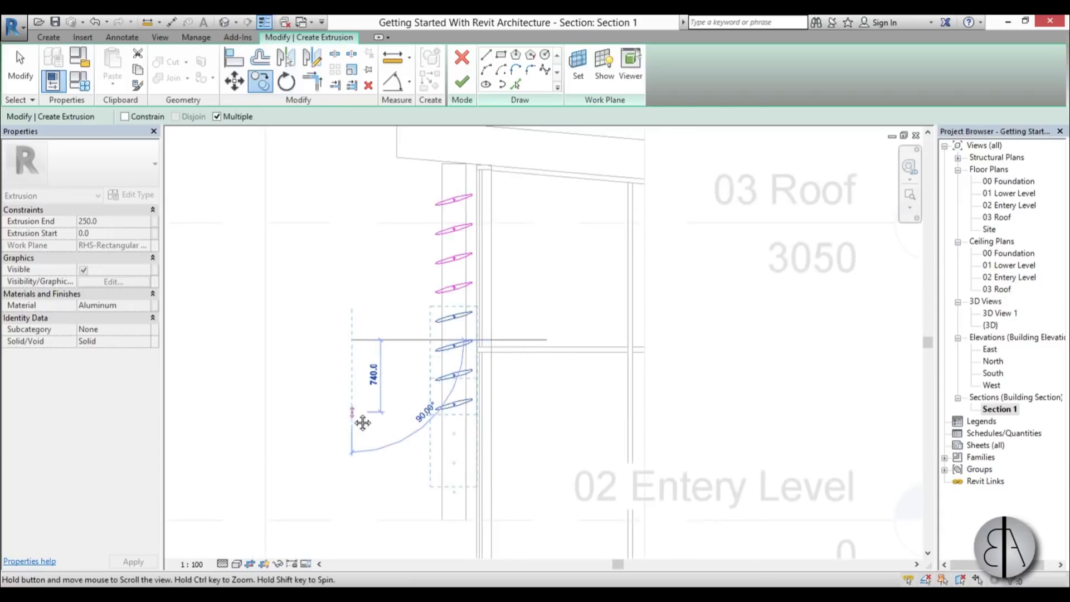
pyautogui.moveTo(358, 407); pyautogui.dragTo(356, 277, button='middle')
pyautogui.write('12')
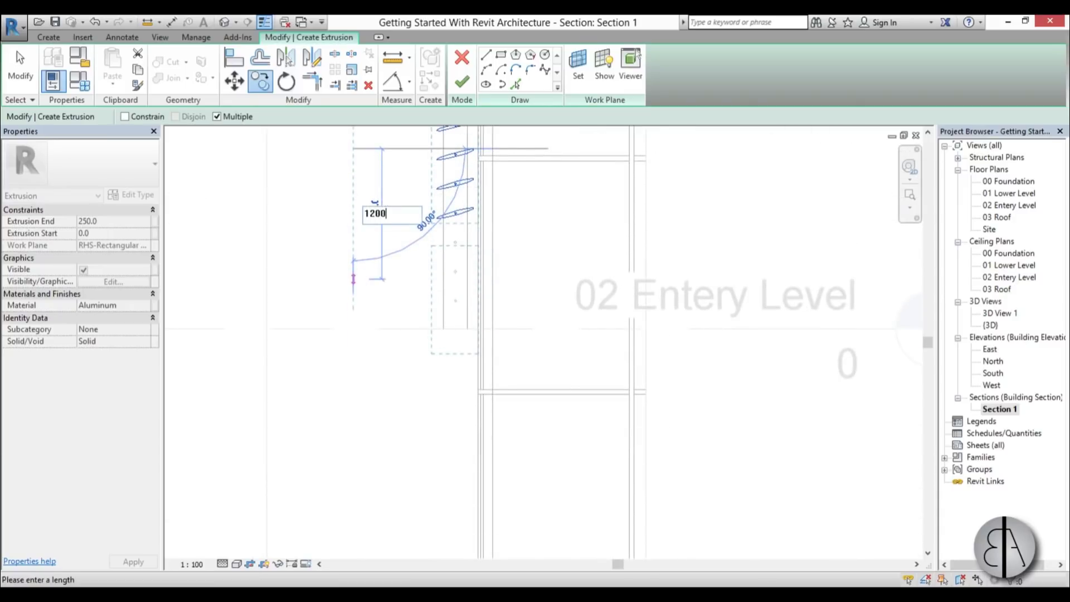
pyautogui.write('00')
pyautogui.press('Return')
pyautogui.press('Escape')
# - Delete the surplus lowest ellipse and view the full column of profiles
pyautogui.scroll(4, 412, 335)
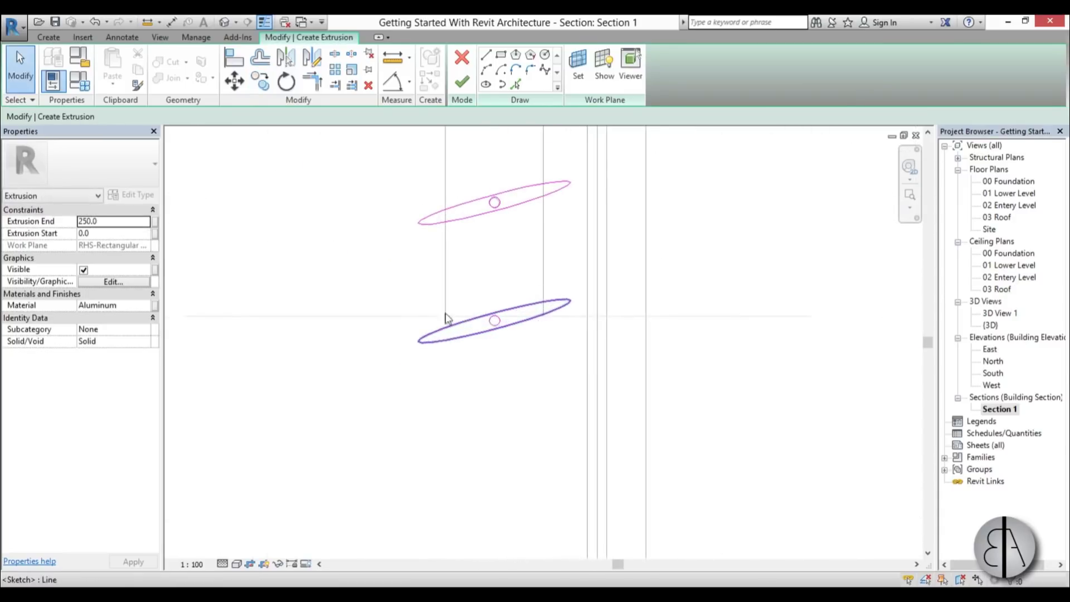
pyautogui.moveTo(340, 255); pyautogui.dragTo(613, 405)
pyautogui.press('Delete')
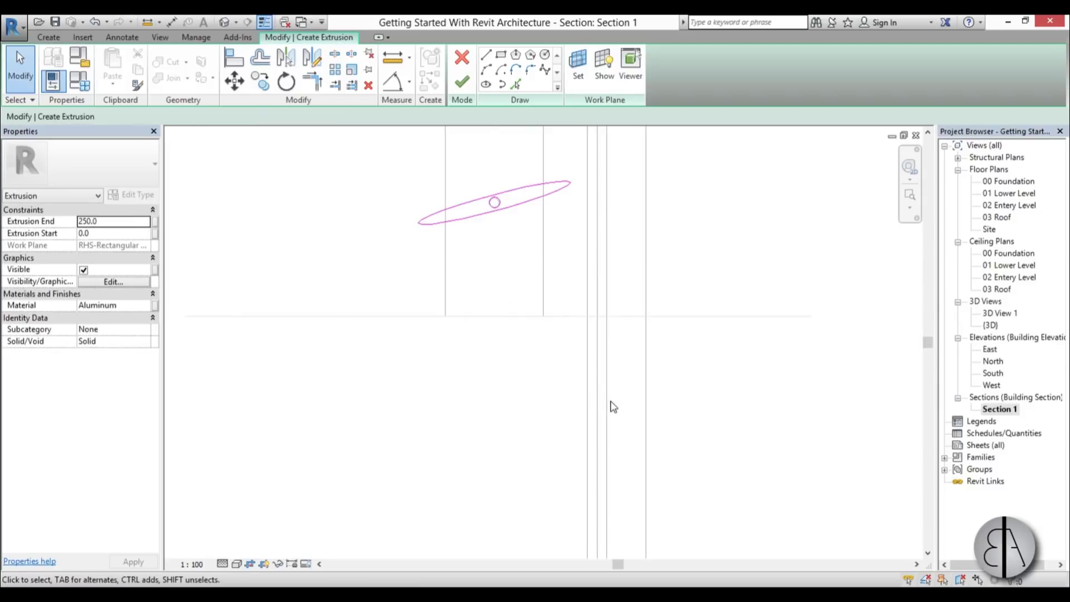
pyautogui.scroll(-3, 535, 385)
pyautogui.moveTo(537, 361); pyautogui.dragTo(508, 399, button='middle')
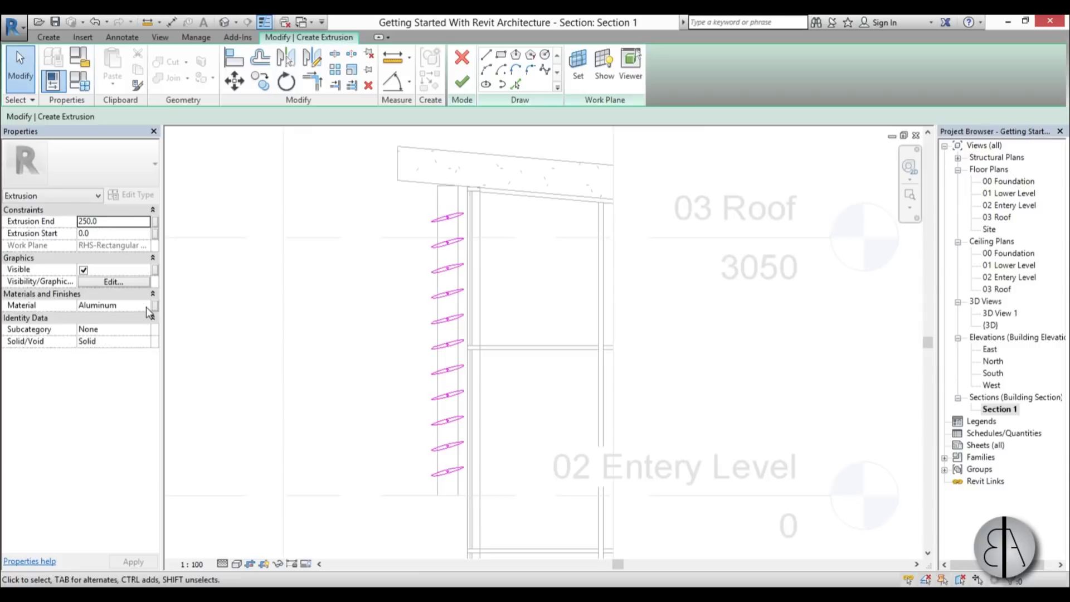
# - Set the extrusion material to Aluminium and finish the louver profile sketch
pyautogui.click(146, 306)
pyautogui.click(146, 306)
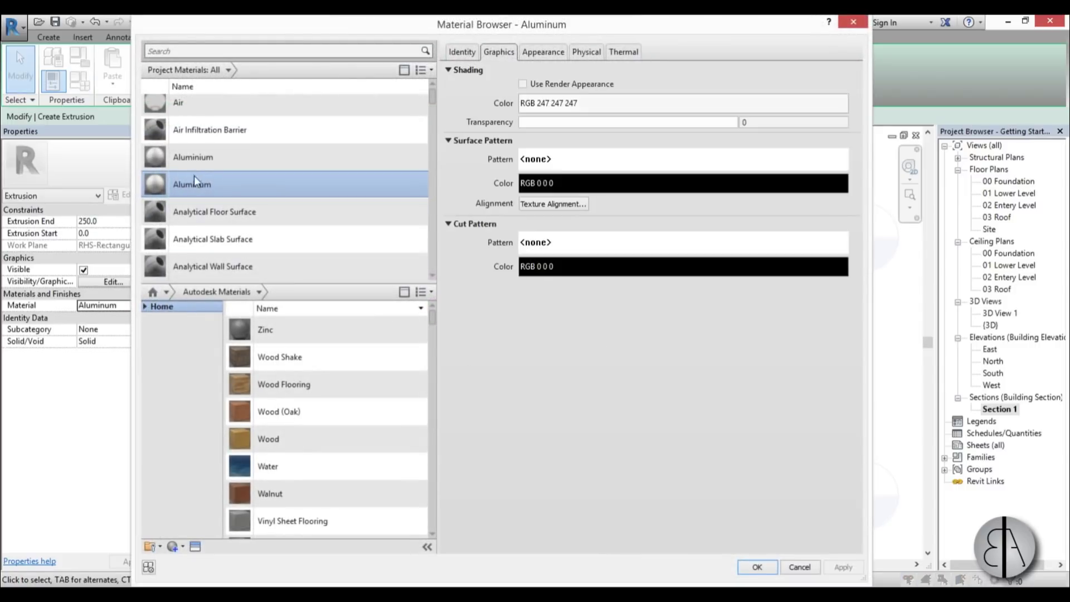
pyautogui.click(184, 166)
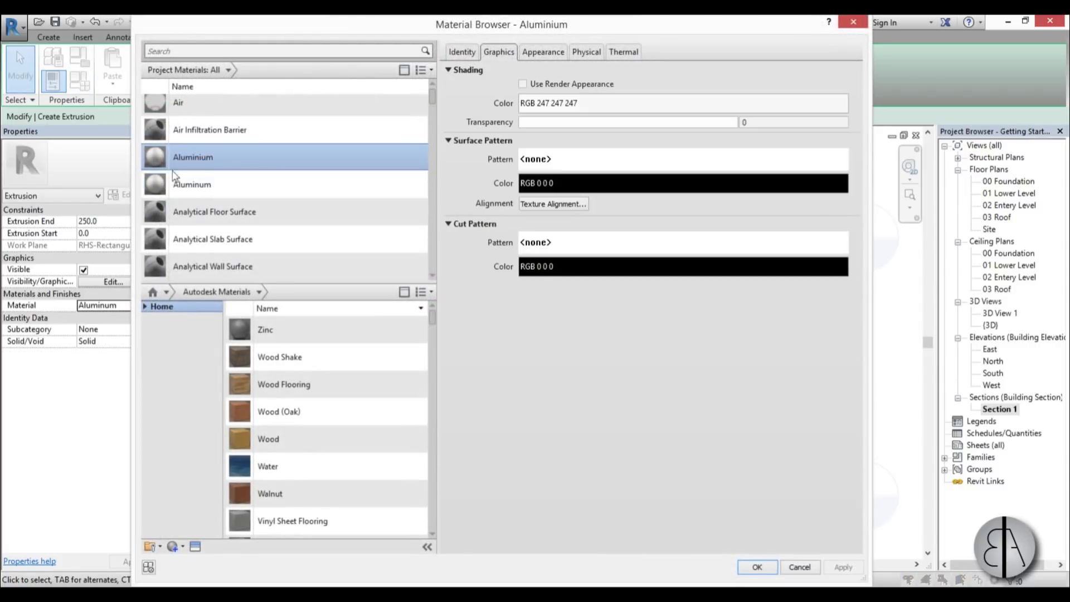
pyautogui.click(755, 568)
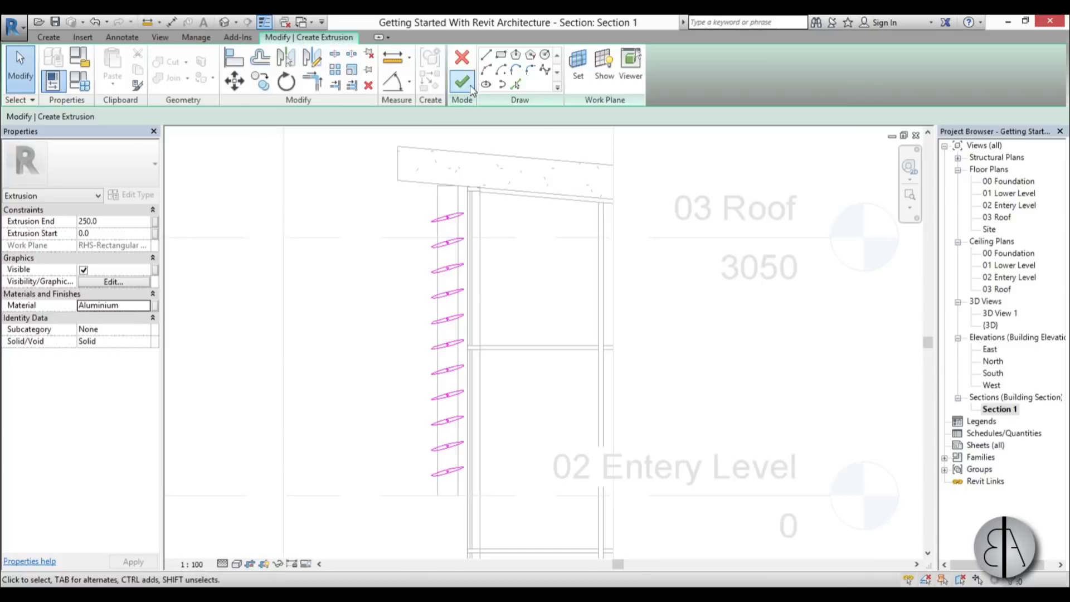
pyautogui.click(470, 85)
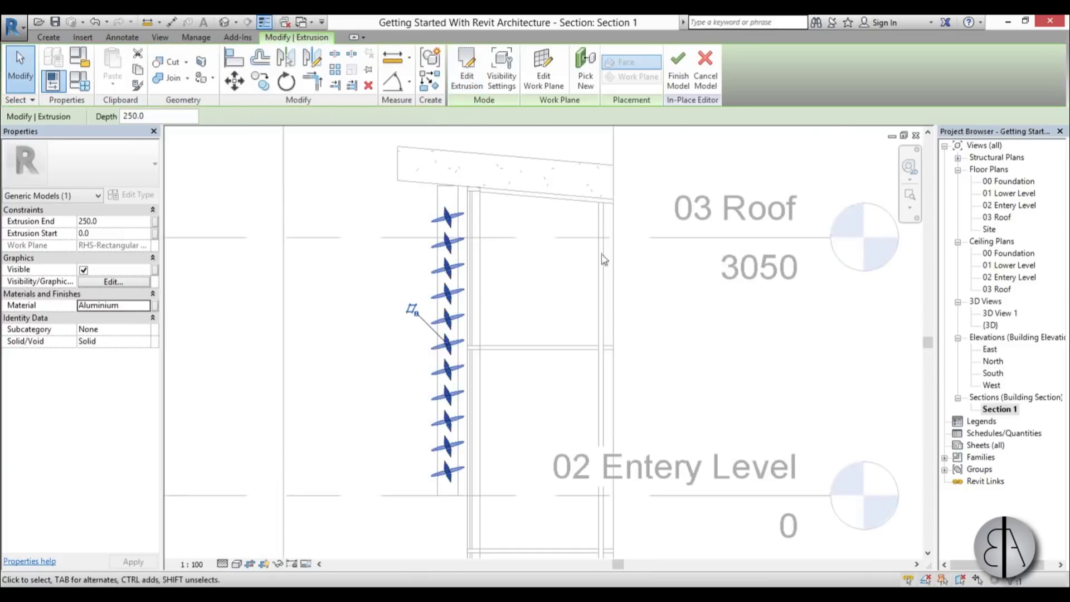
# - In the North elevation, stretch the louver extrusions across the whole curtain wall
pyautogui.doubleClick(993, 361)
pyautogui.scroll(2, 466, 358)
pyautogui.moveTo(466, 358); pyautogui.dragTo(507, 432, button='middle')
pyautogui.scroll(2, 431, 322)
pyautogui.scroll(2, 367, 370)
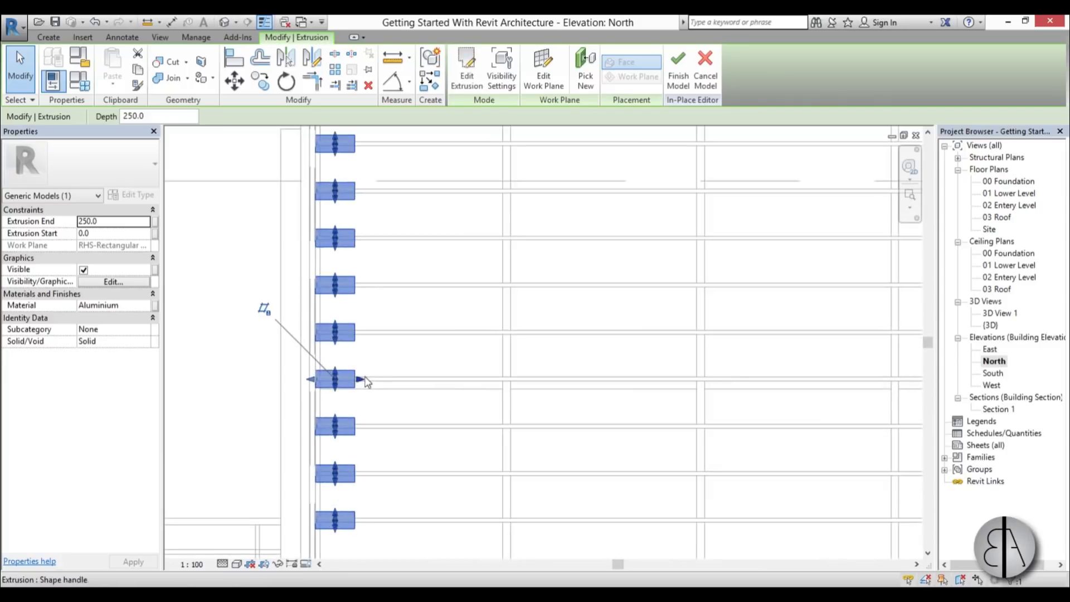
pyautogui.moveTo(363, 378); pyautogui.dragTo(377, 380)
pyautogui.scroll(-2, 377, 381)
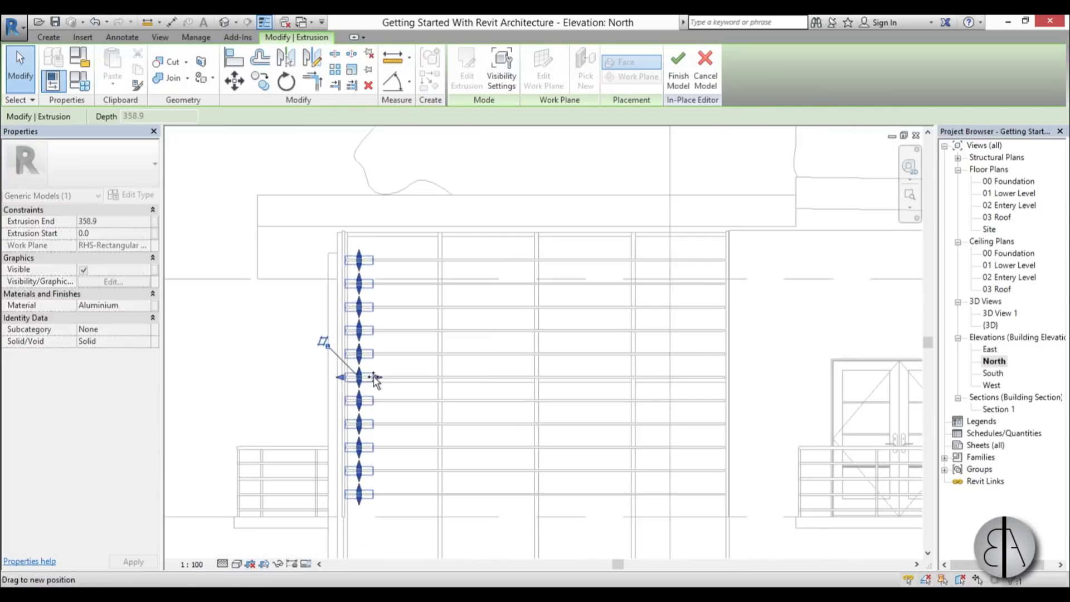
pyautogui.moveTo(402, 382); pyautogui.dragTo(719, 366)
pyautogui.scroll(-5, 719, 368)
pyautogui.moveTo(676, 370); pyautogui.dragTo(796, 426, button='middle')
# - Pull the louver extrusion start in to 30.0
pyautogui.scroll(8, 412, 359)
pyautogui.moveTo(412, 354); pyautogui.dragTo(437, 349)
pyautogui.scroll(-5, 485, 351)
pyautogui.scroll(-4, 355, 375)
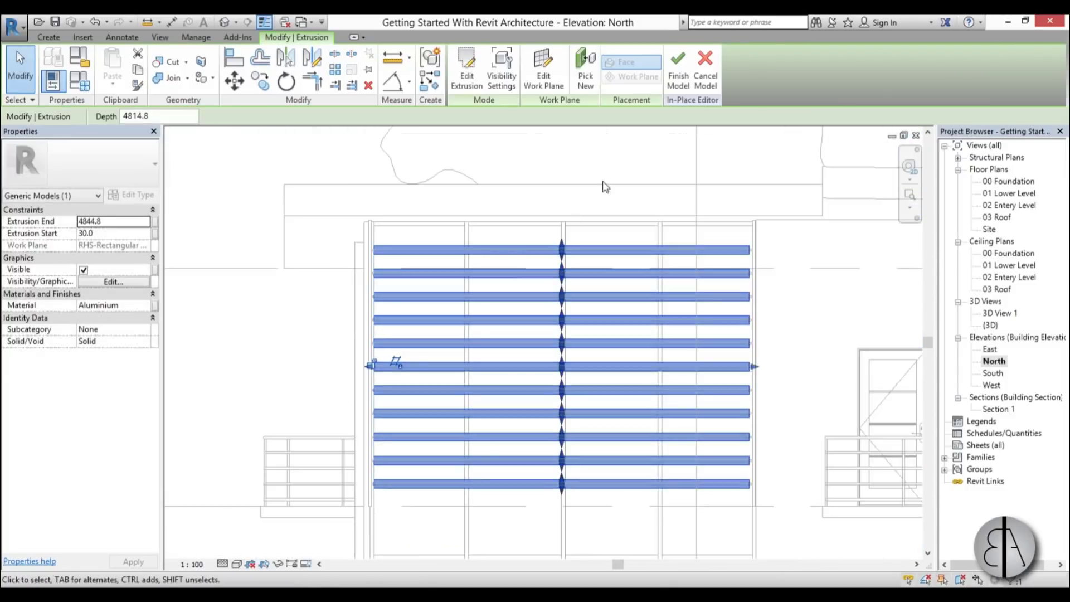
# - Finish the in-place louver model and open the {3D} view to see the louvers
pyautogui.click(680, 85)
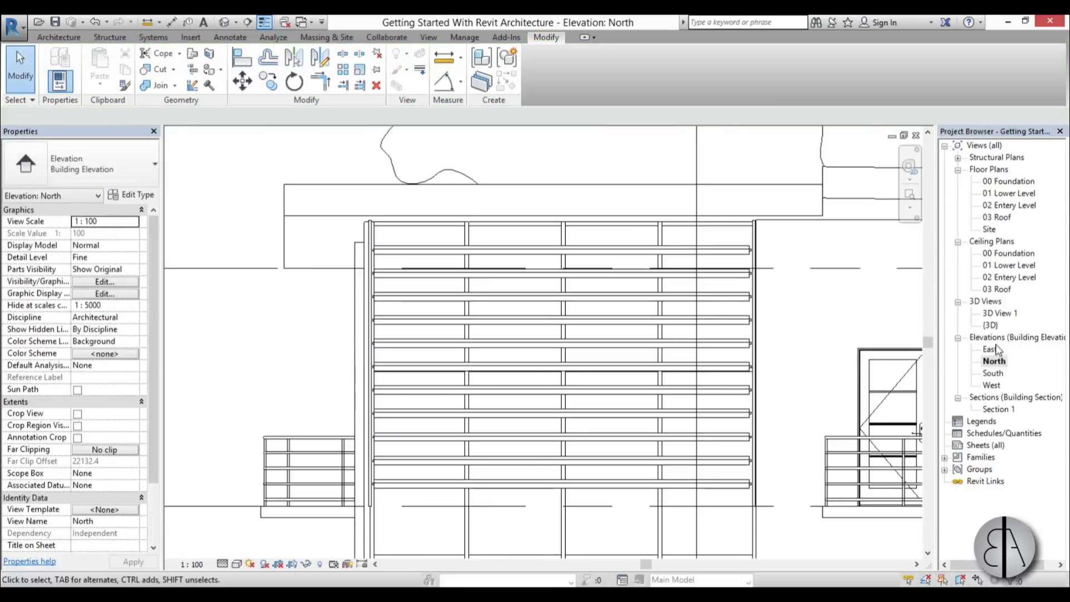
pyautogui.doubleClick(990, 325)
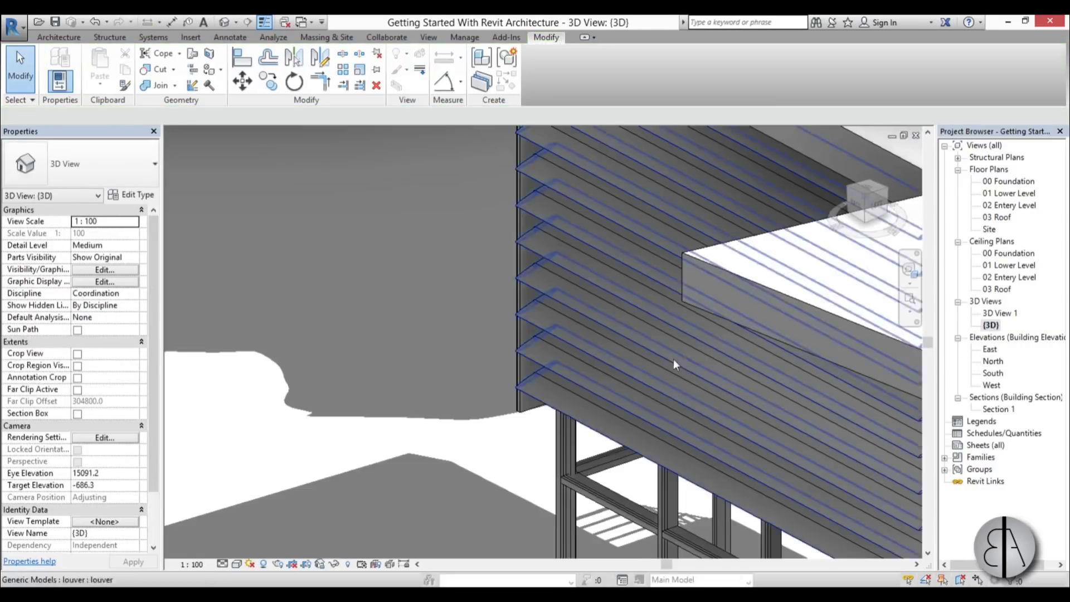
pyautogui.scroll(-3, 676, 365)
pyautogui.keyDown('shift'); pyautogui.moveTo(471, 375); pyautogui.dragTo(641, 413, button='middle'); pyautogui.keyUp('shift')
pyautogui.scroll(-3, 713, 378)
pyautogui.scroll(3, 619, 429)
pyautogui.scroll(2, 553, 471)
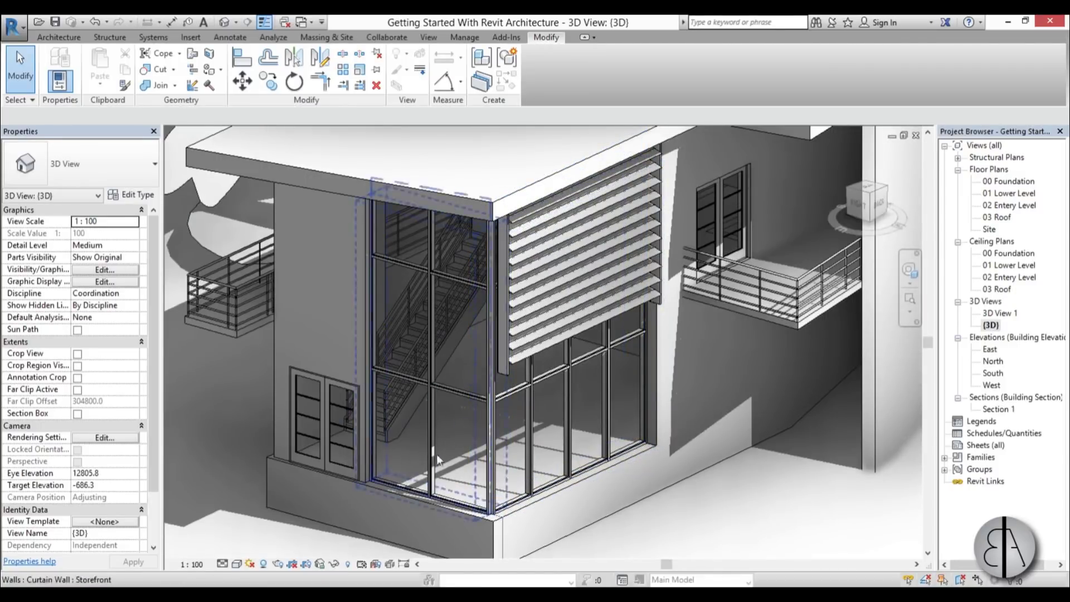
# - Orbit around the storefront curtain wall and back to a close-up of the louvered corner
pyautogui.keyDown('shift'); pyautogui.moveTo(620, 467); pyautogui.dragTo(770, 433, button='middle'); pyautogui.keyUp('shift')
pyautogui.scroll(3, 801, 478)
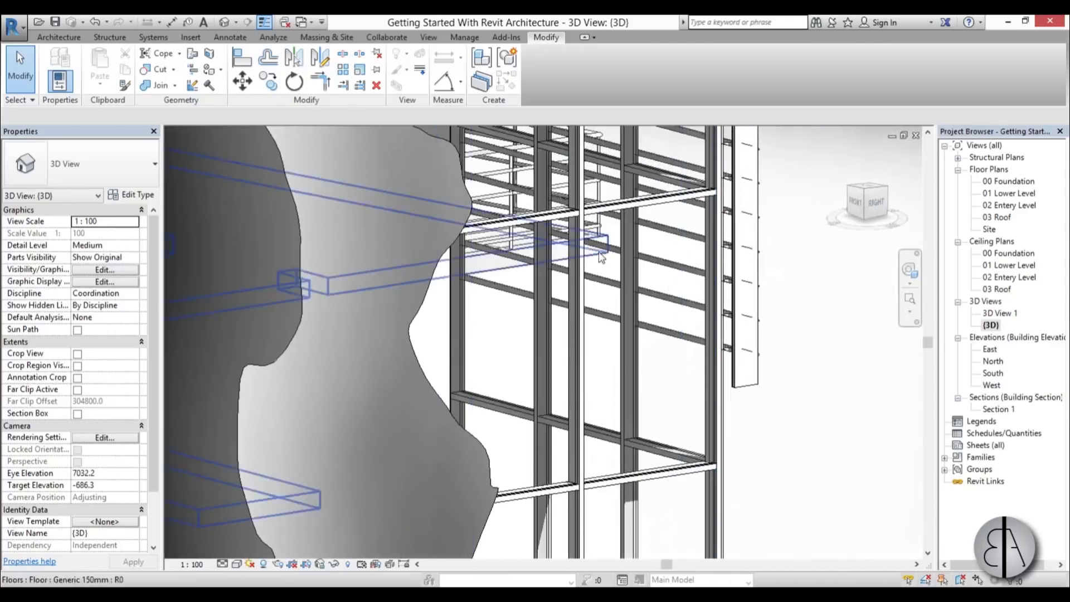
pyautogui.scroll(-5, 718, 355)
pyautogui.keyDown('shift'); pyautogui.moveTo(718, 355); pyautogui.dragTo(452, 304, button='middle'); pyautogui.keyUp('shift')
pyautogui.scroll(2, 452, 305)
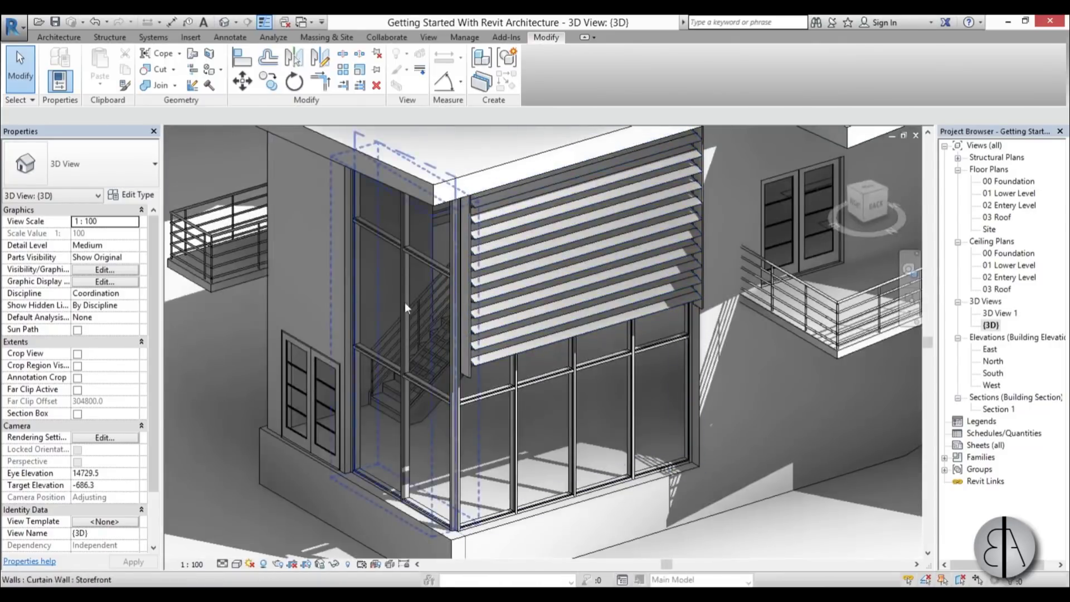
pyautogui.scroll(-2, 515, 235)
pyautogui.keyDown('shift'); pyautogui.moveTo(515, 236); pyautogui.dragTo(542, 239, button='middle'); pyautogui.keyUp('shift')
pyautogui.scroll(2, 541, 239)
pyautogui.scroll(-2, 469, 293)
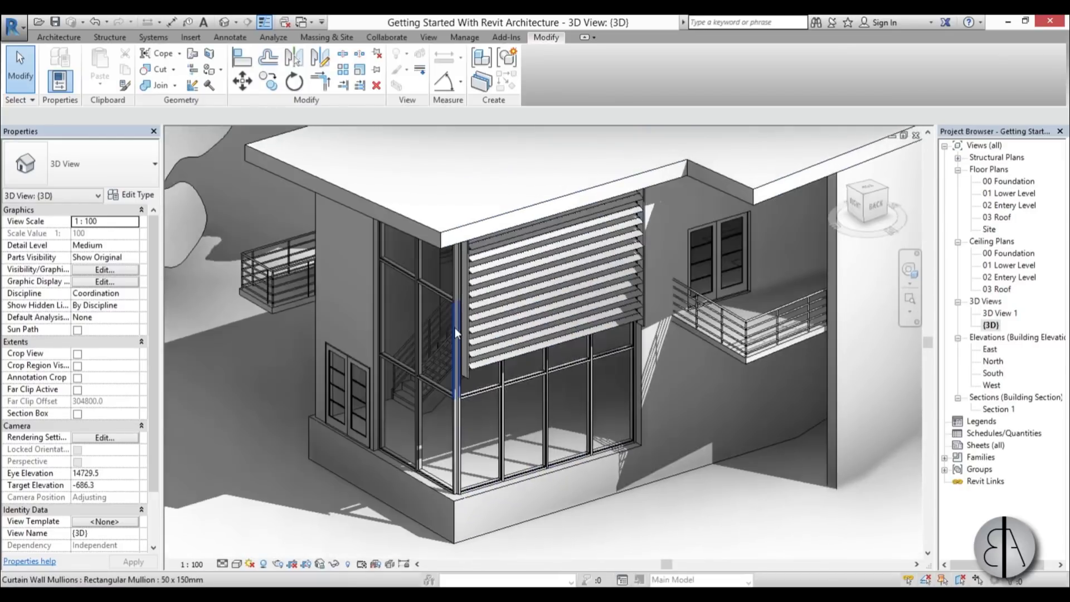